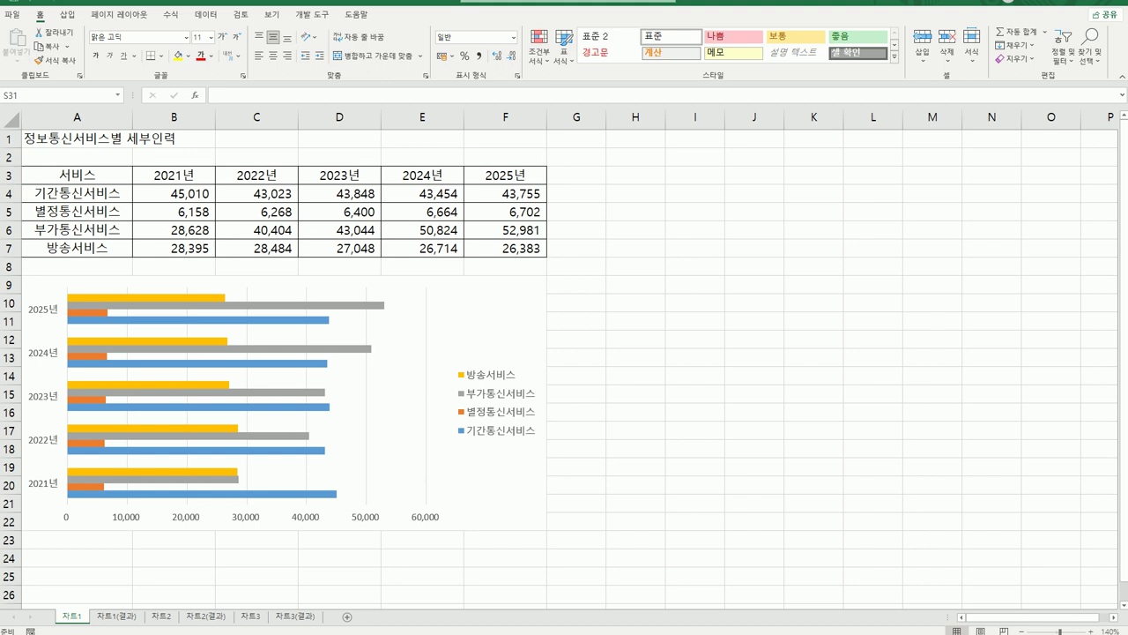
Delete the 별정통신서비스 data series from the bar chart without altering the source table.
click(508, 324)
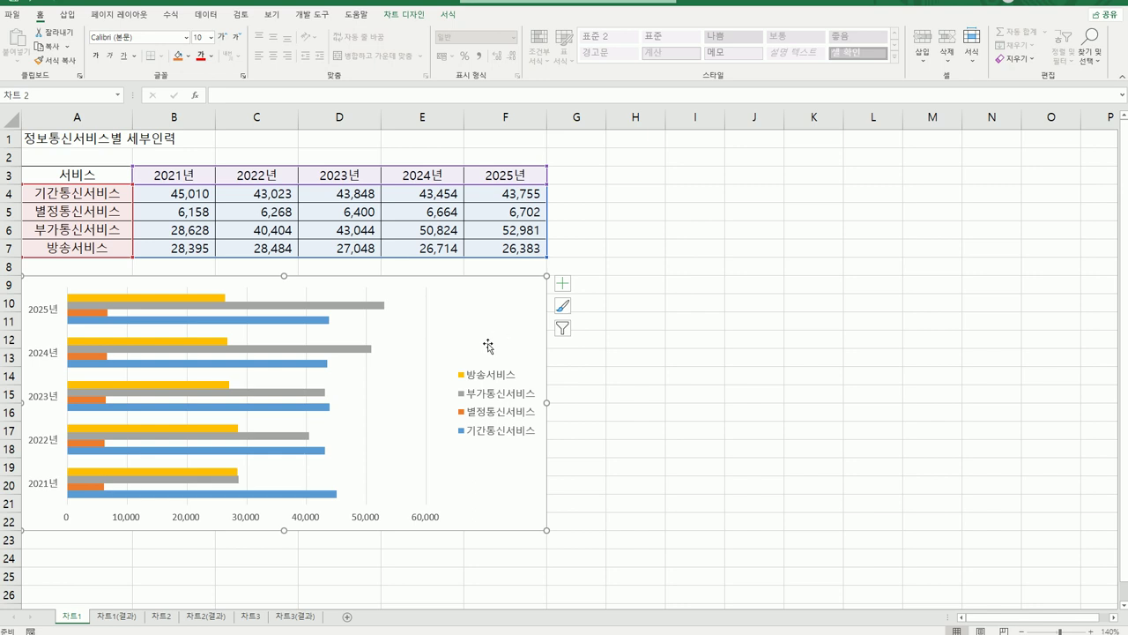
click(94, 314)
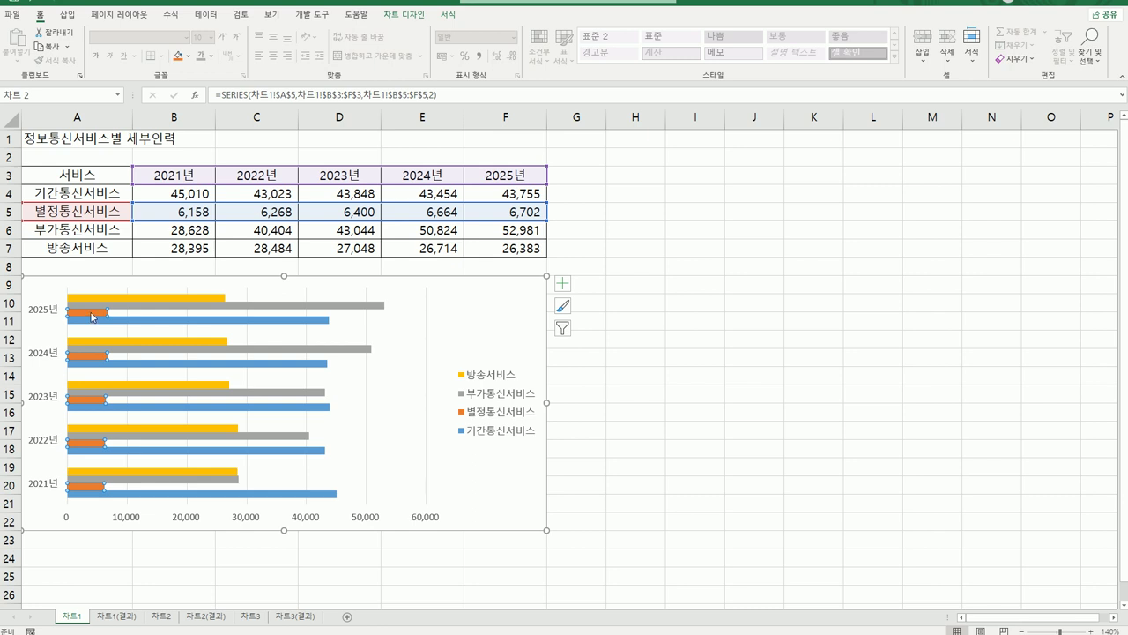
right_click(93, 317)
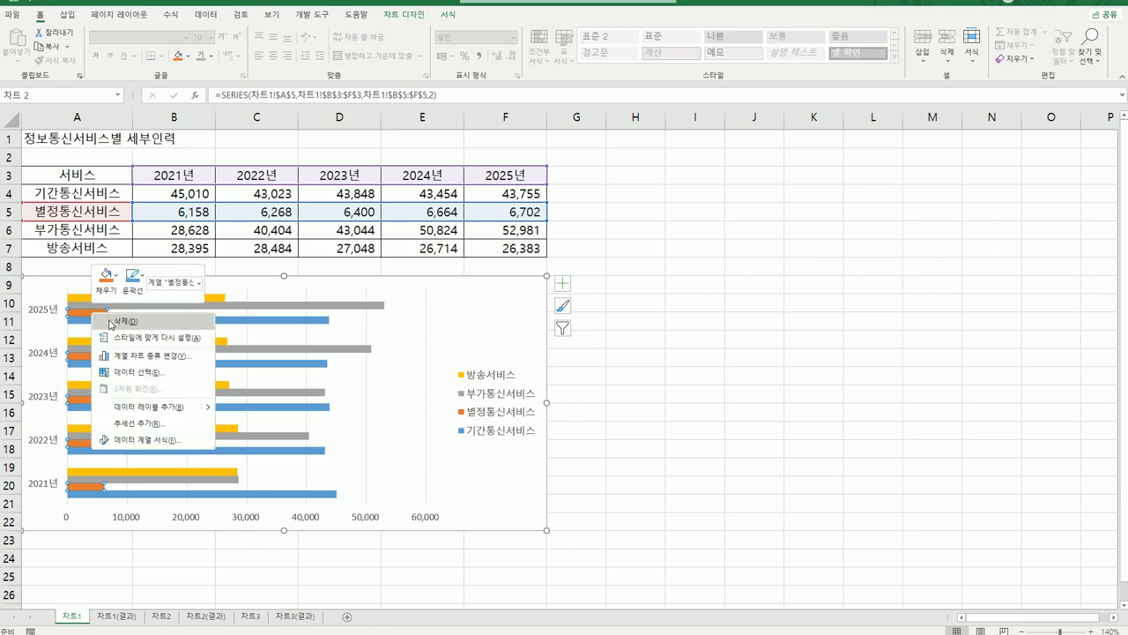
click(111, 323)
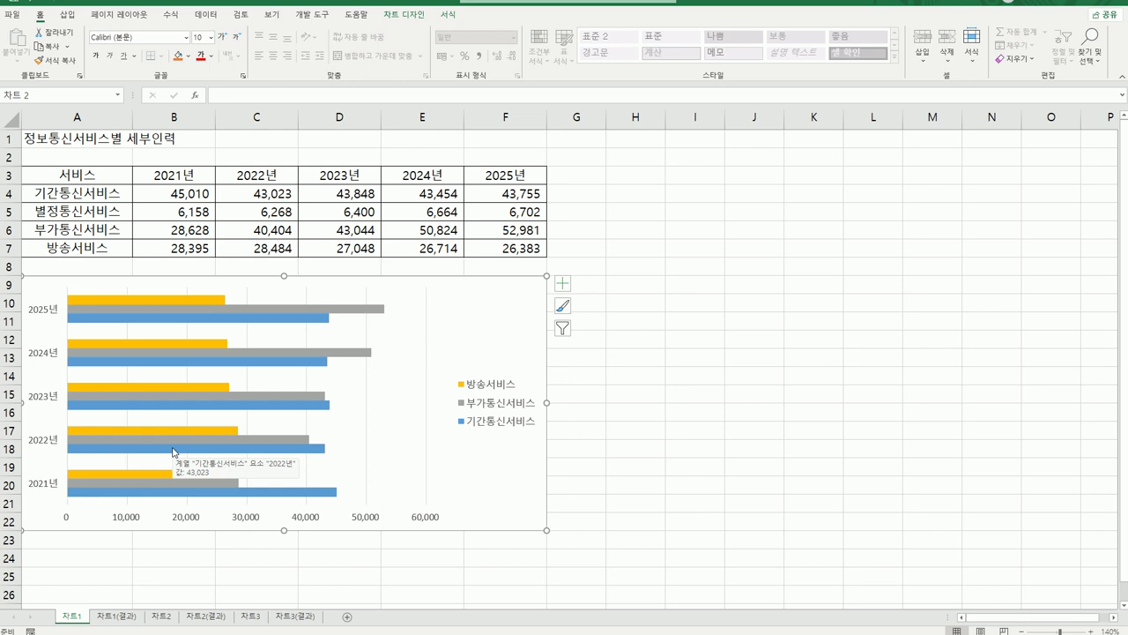
Change the whole chart's type to stacked column (누적 세로 막대형), keeping the years on the horizontal axis.
right_click(449, 334)
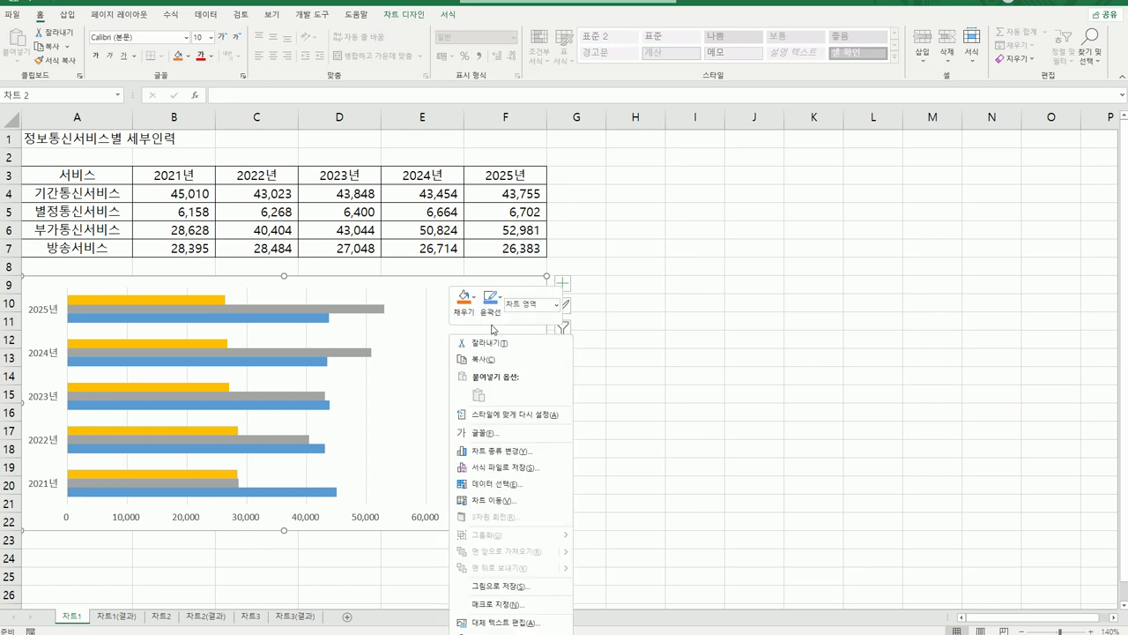
key(Escape)
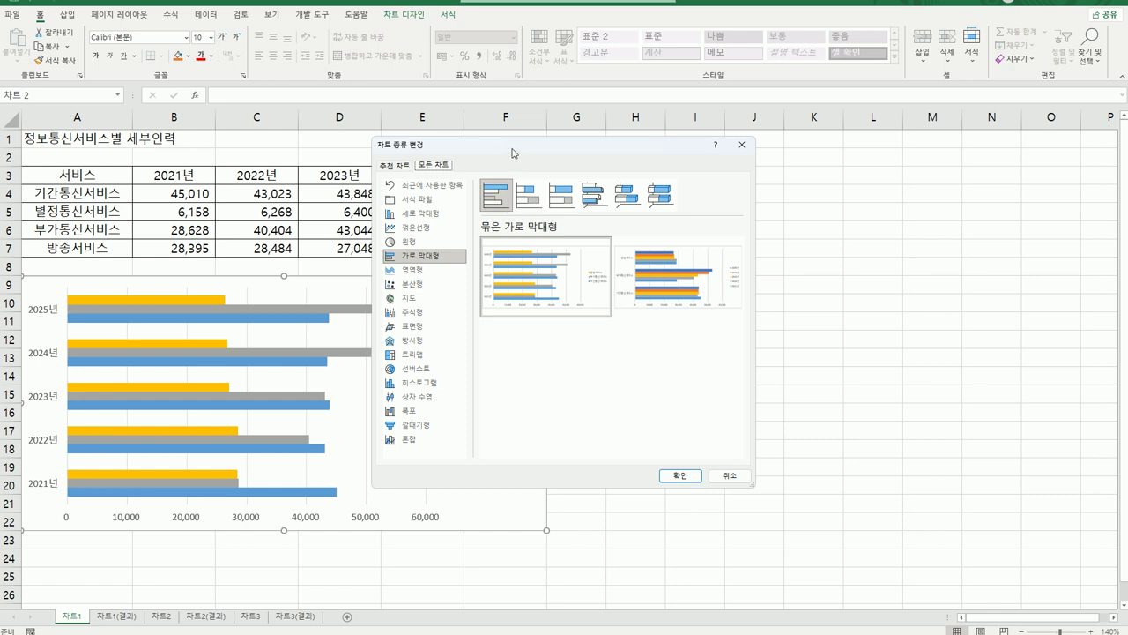
drag(512, 153, 719, 187)
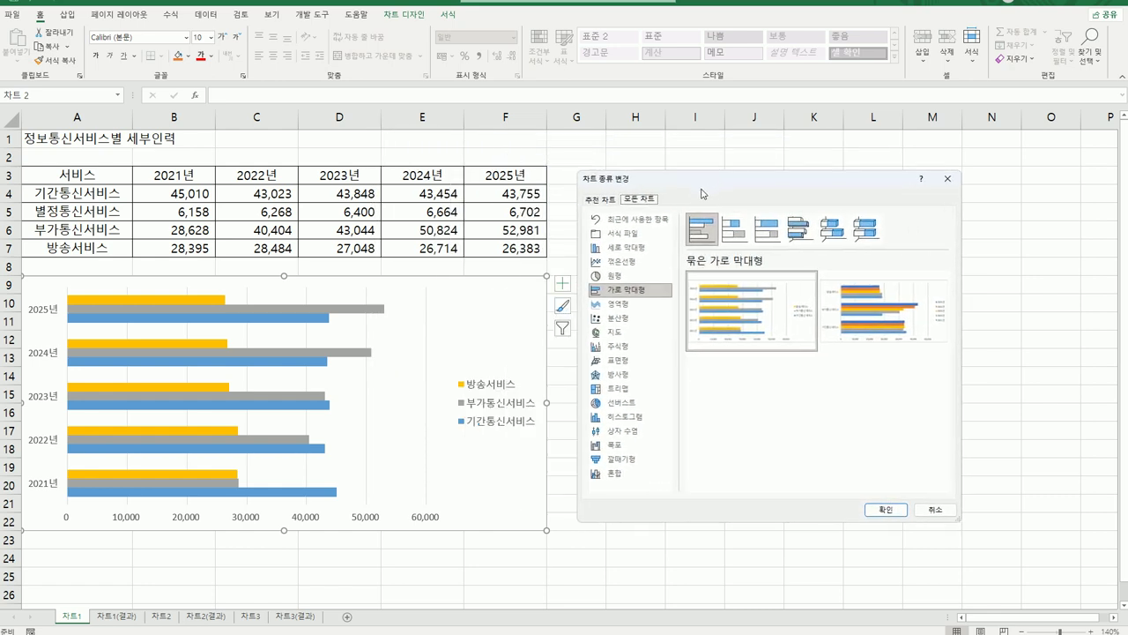
click(647, 249)
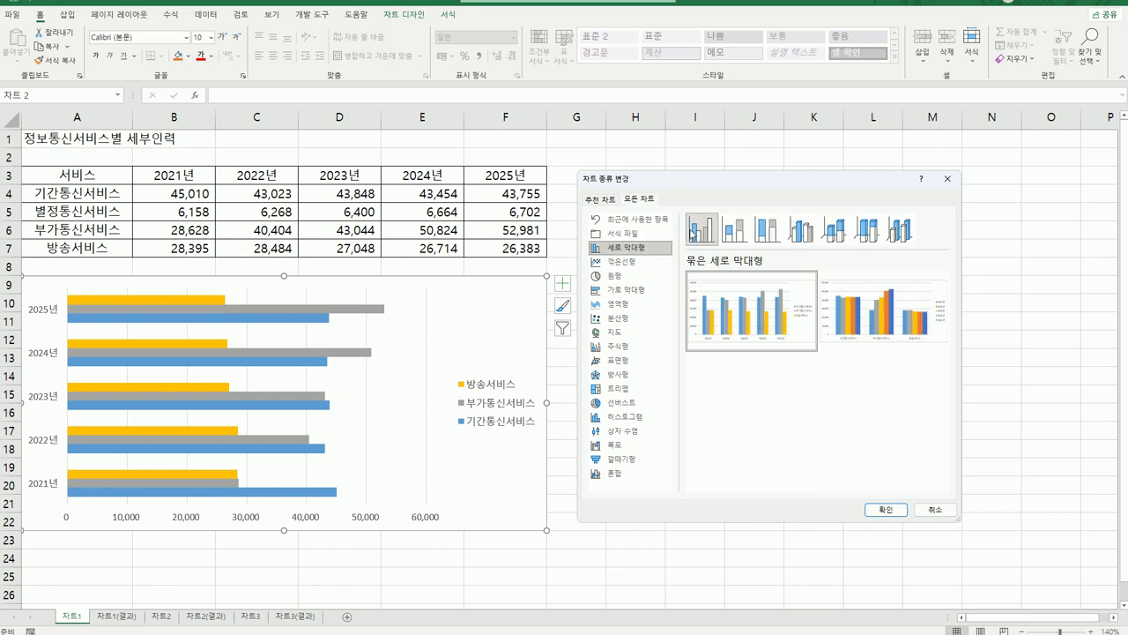
click(745, 237)
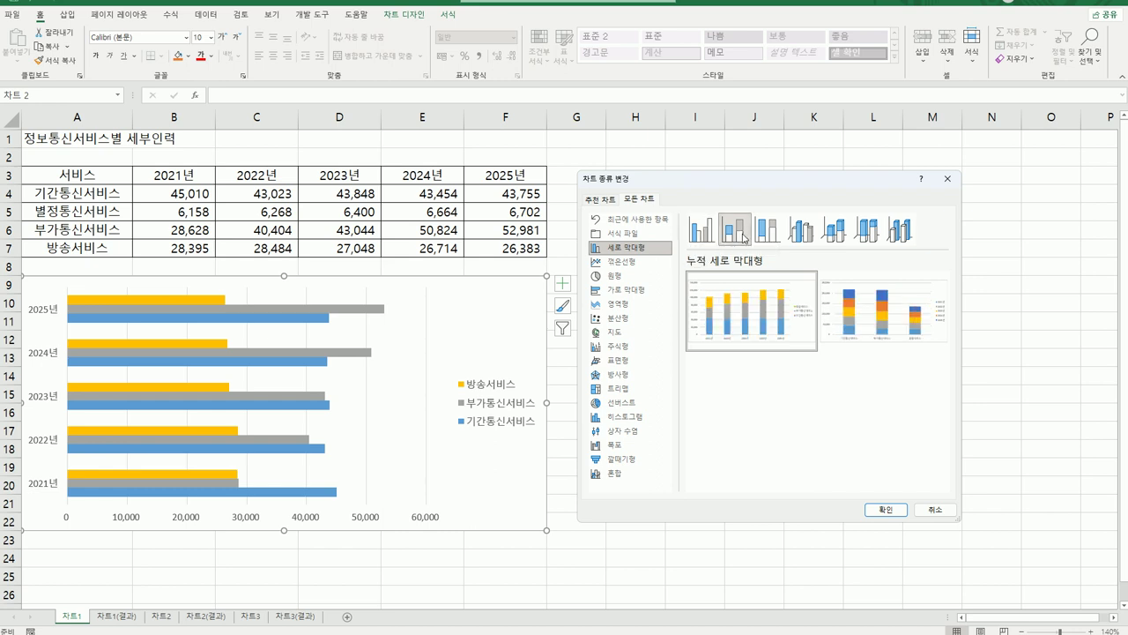
click(886, 509)
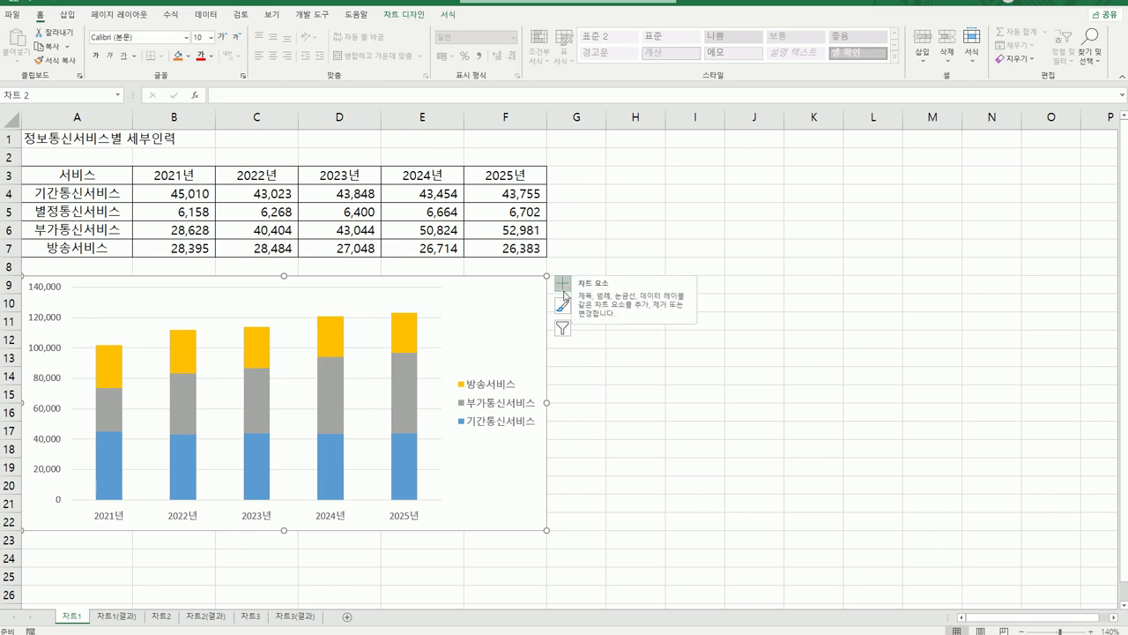
Add a chart title reading "정보통신서비스별 세부인력".
click(562, 283)
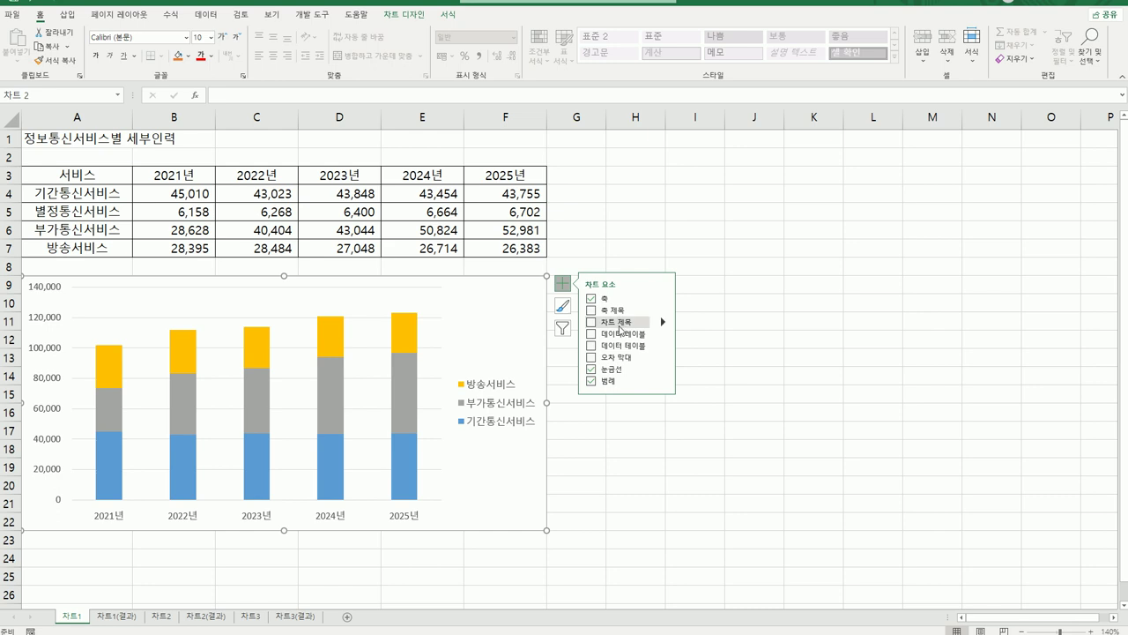
click(619, 328)
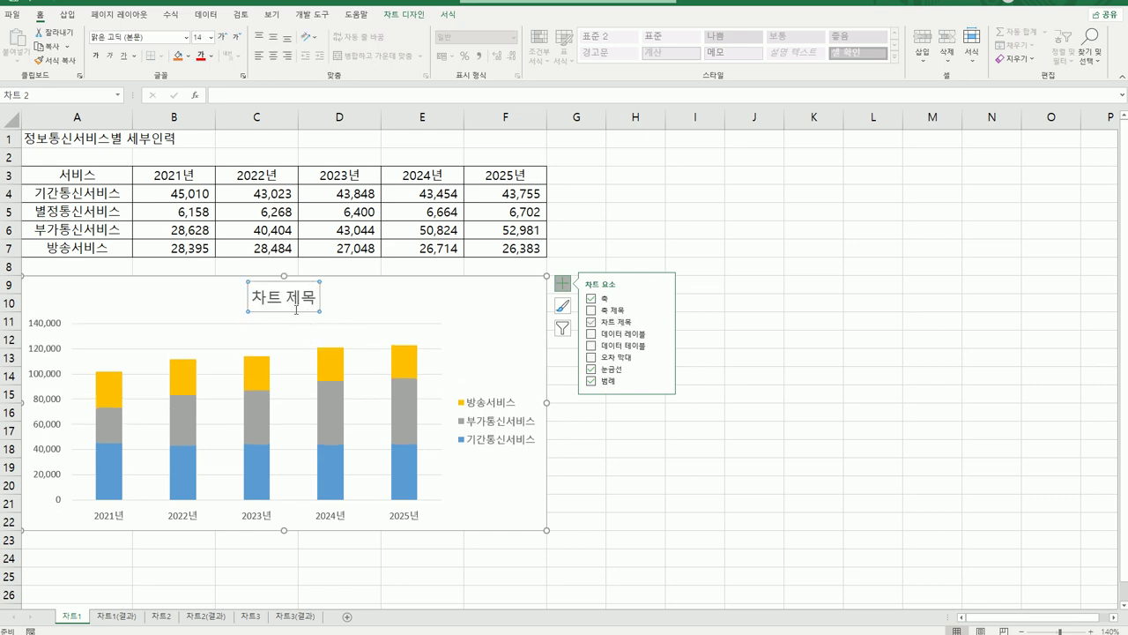
drag(254, 300, 333, 299)
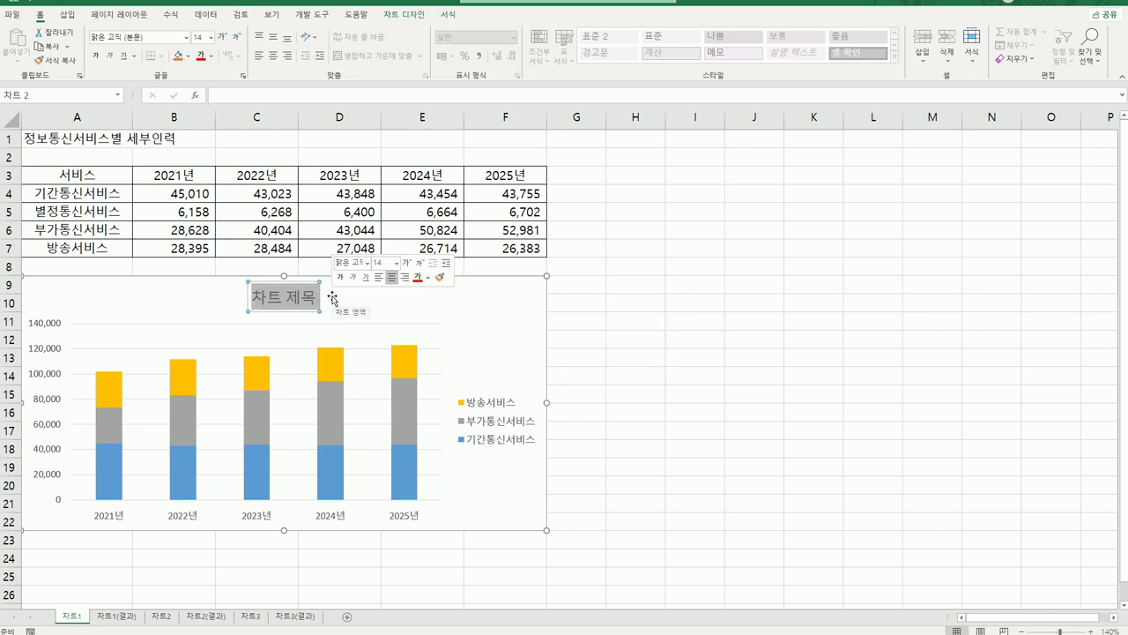
key(Delete)
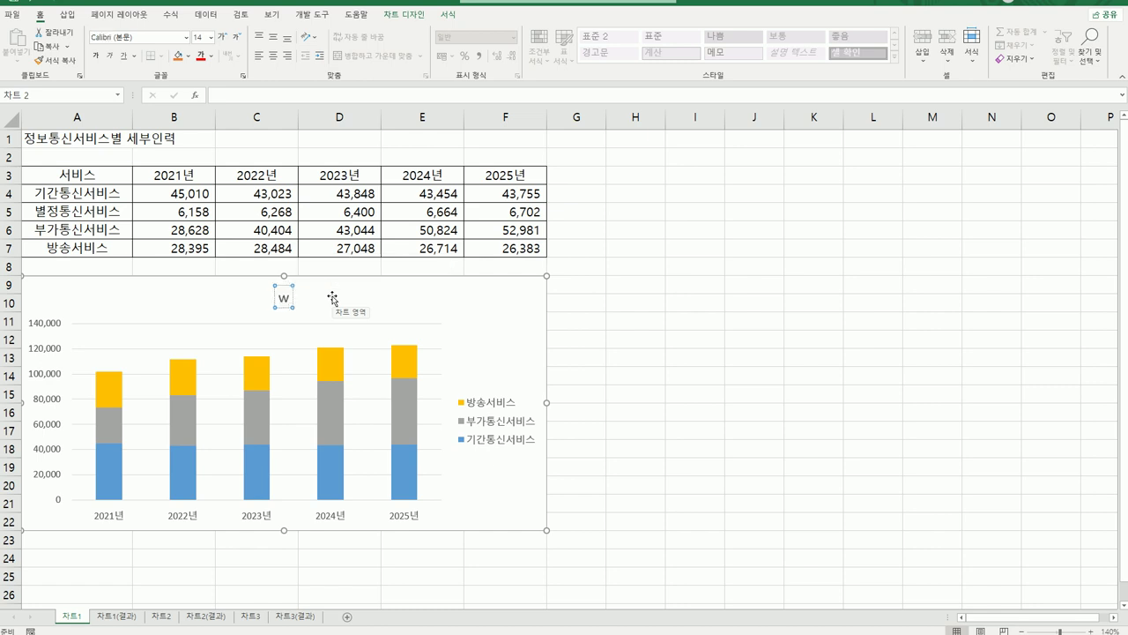
text(정보통신)
text(서비스별 세)
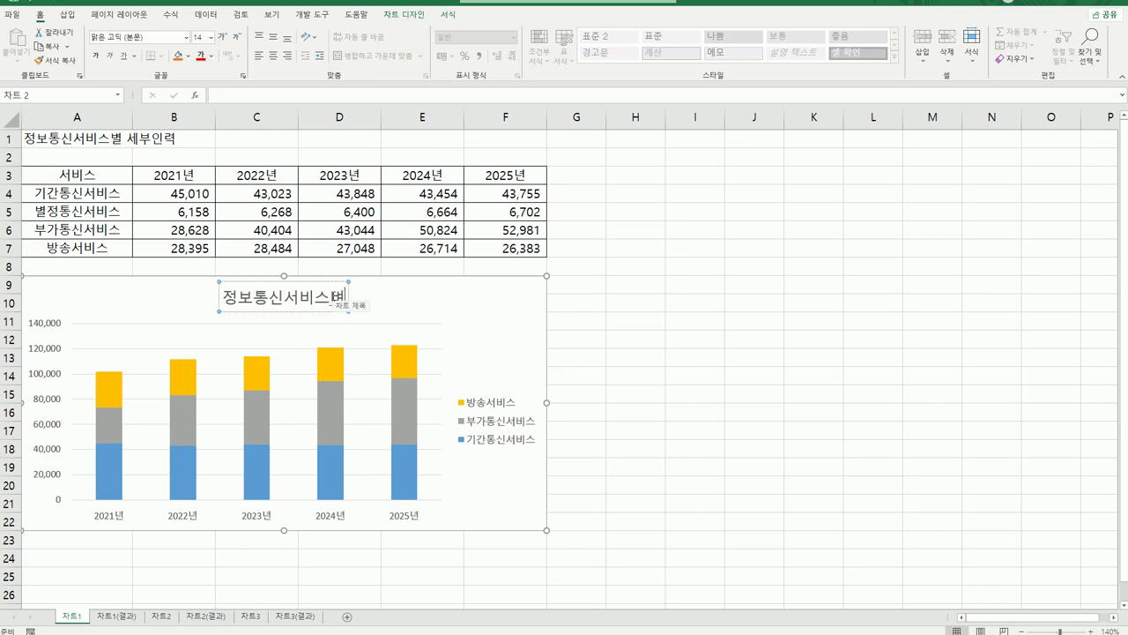
text(부)
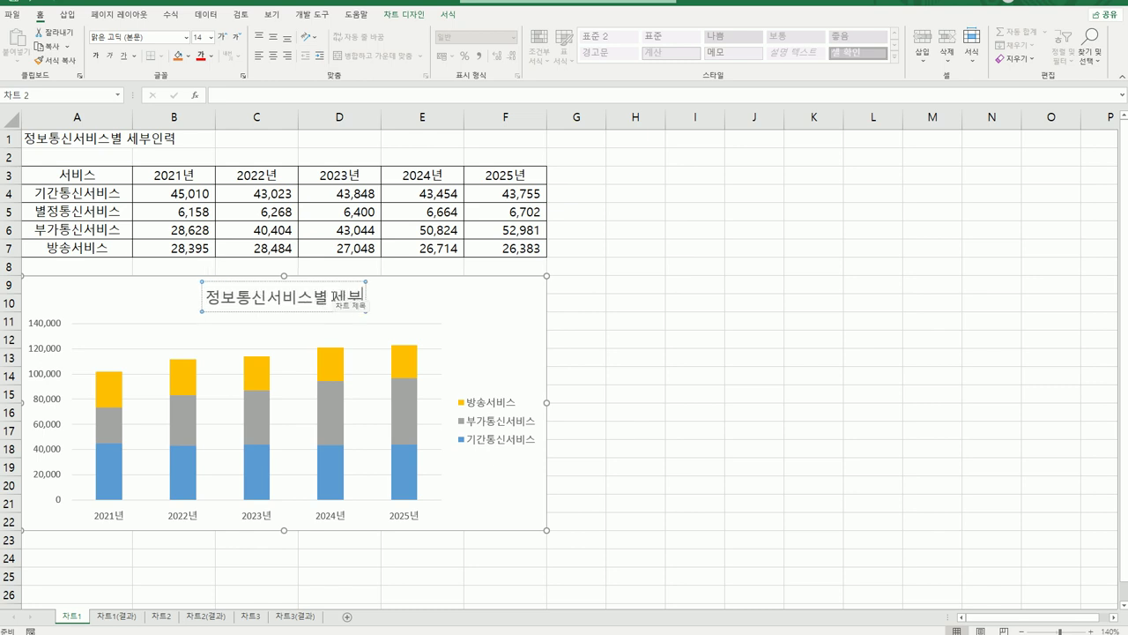
text(인력)
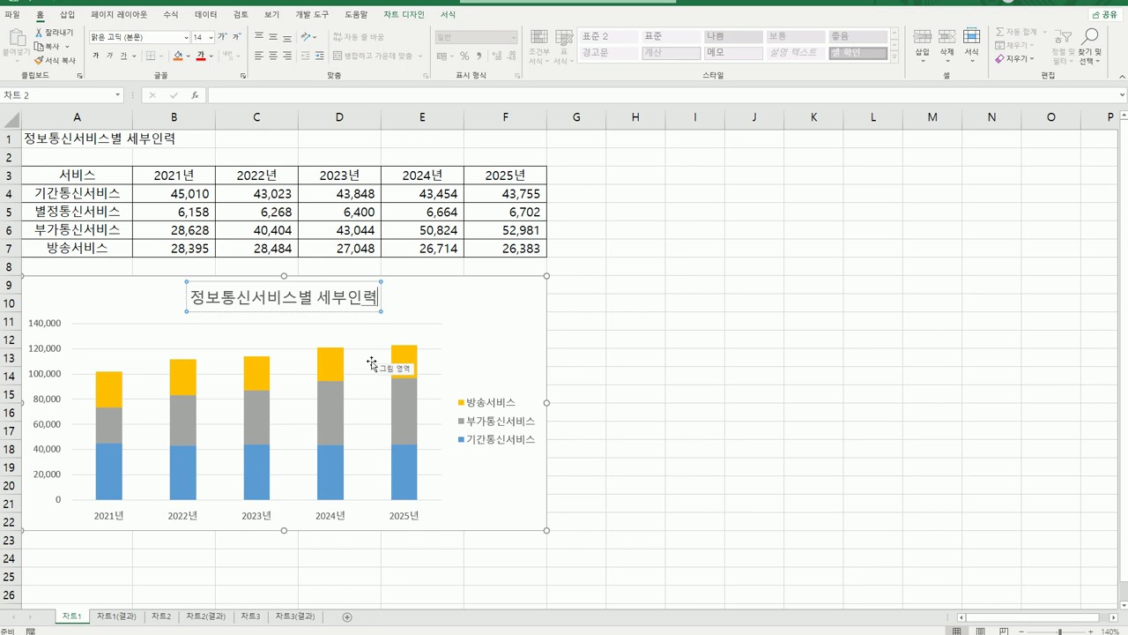
Add a centred (가운데 맞춤) data label to only the 2023년 element of the 기간통신서비스 series.
click(111, 476)
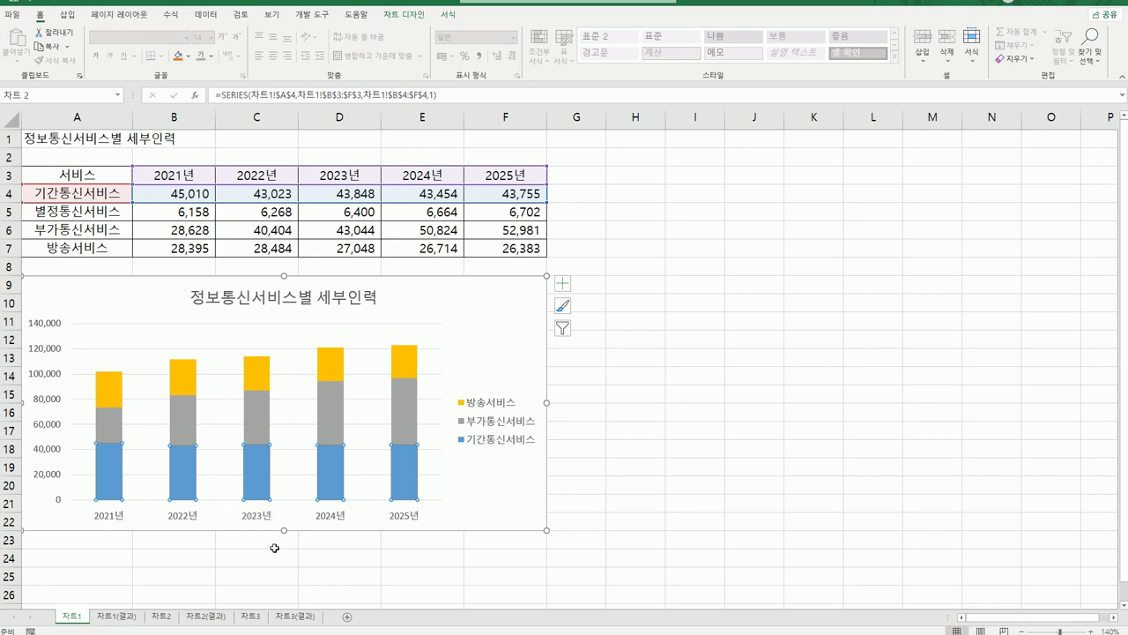
mouse_move(264, 471)
mouse_move(395, 490)
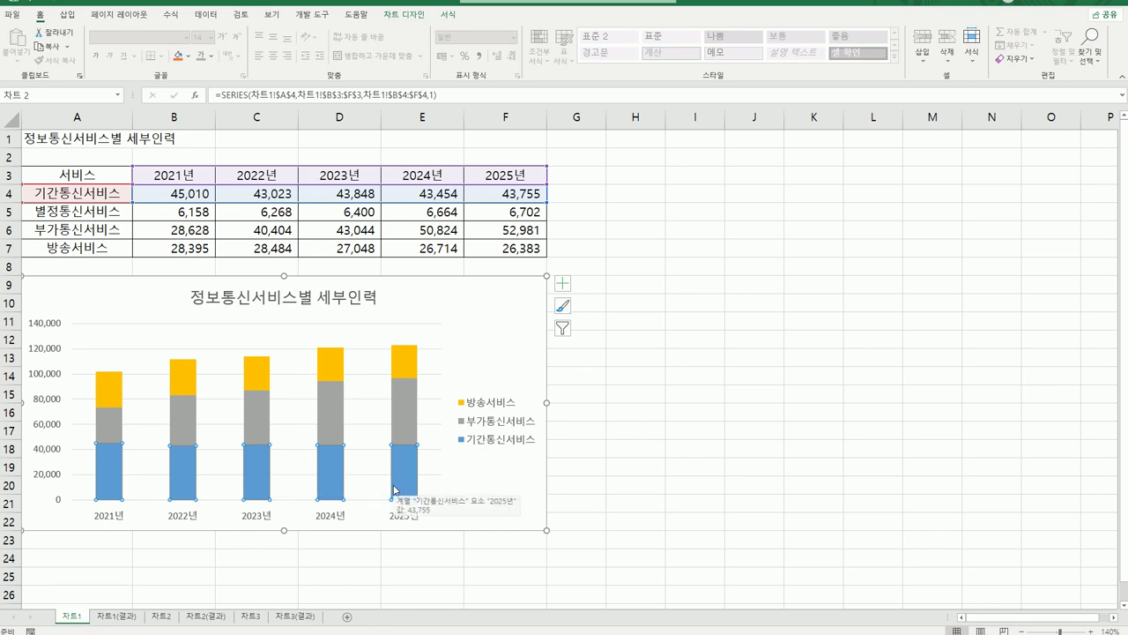
click(267, 490)
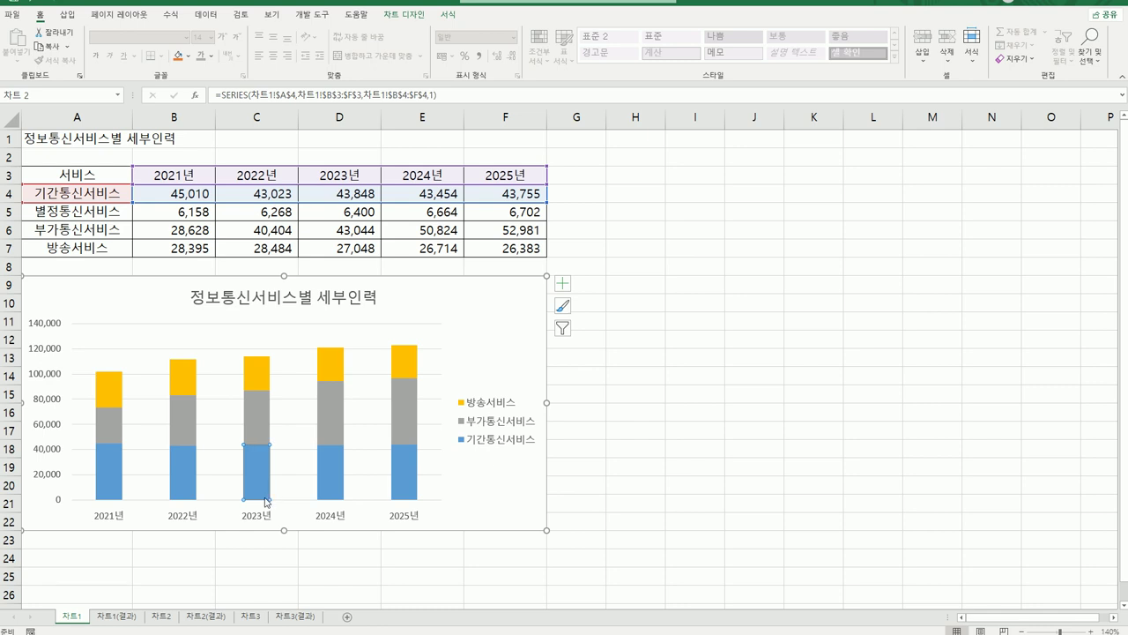
click(561, 287)
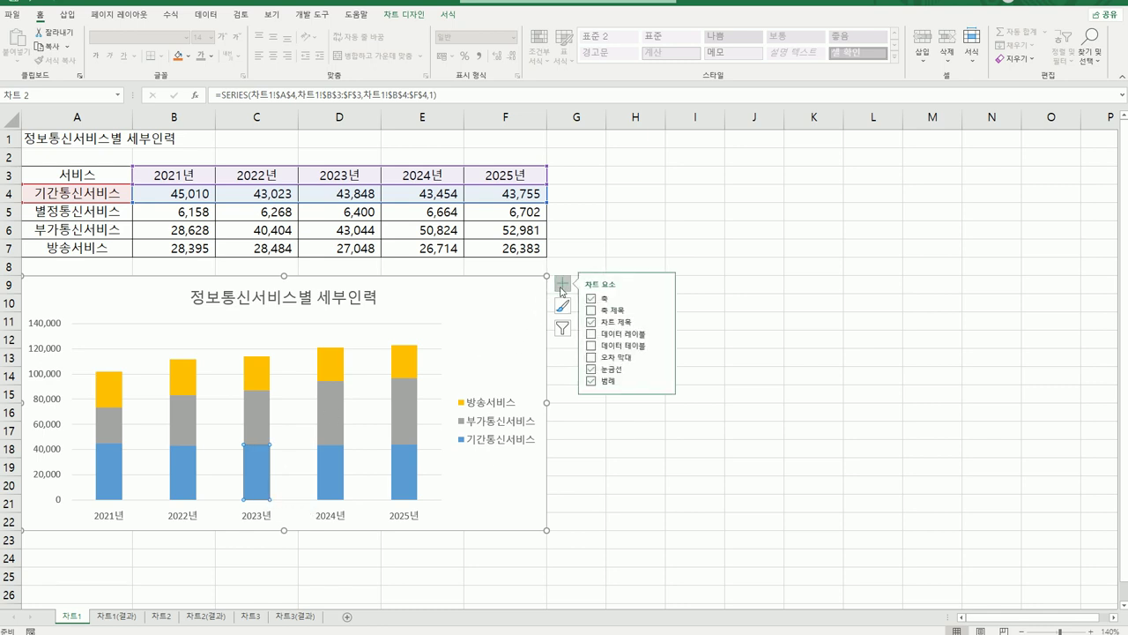
click(663, 334)
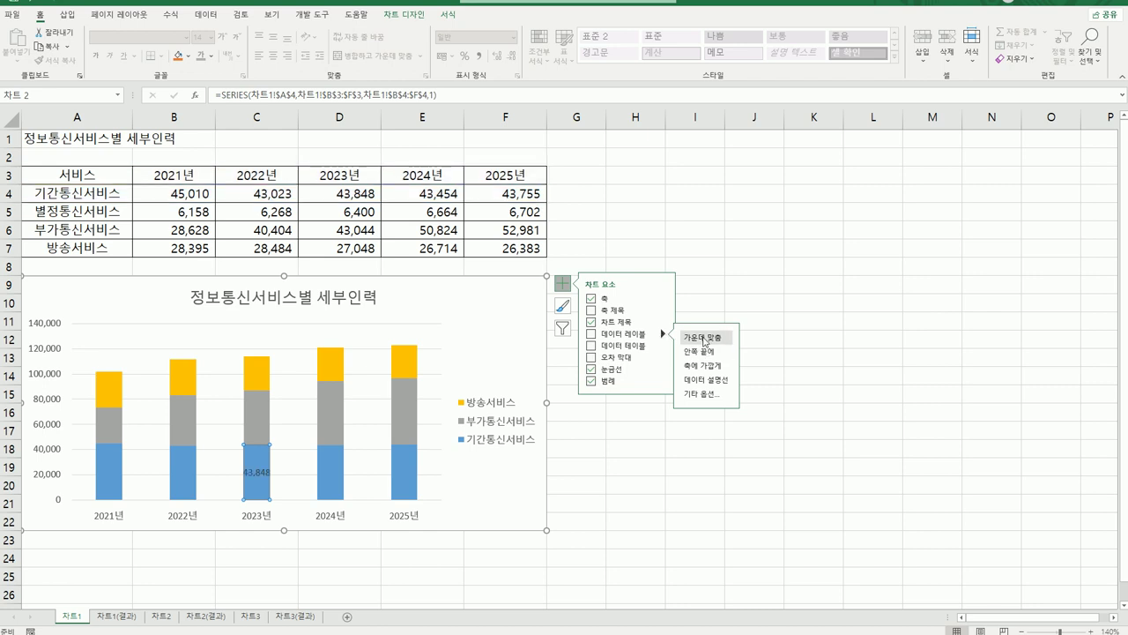
click(729, 340)
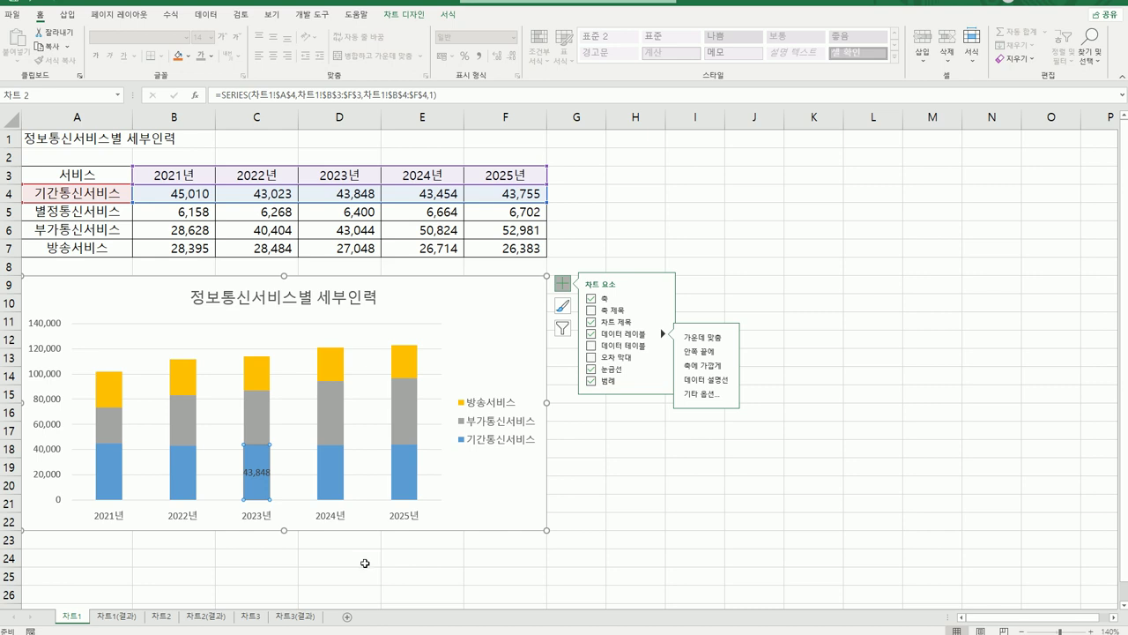
click(465, 323)
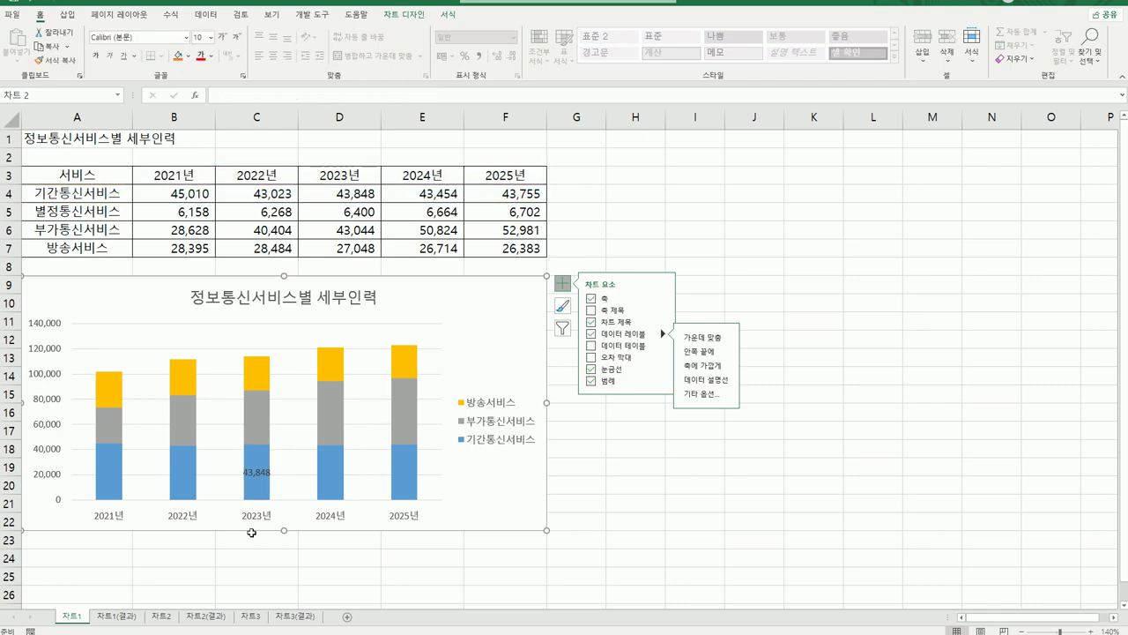
Set the chart's series overlap (계열 겹치기) to 0% and the gap width (간격 너비) to 0%.
click(331, 370)
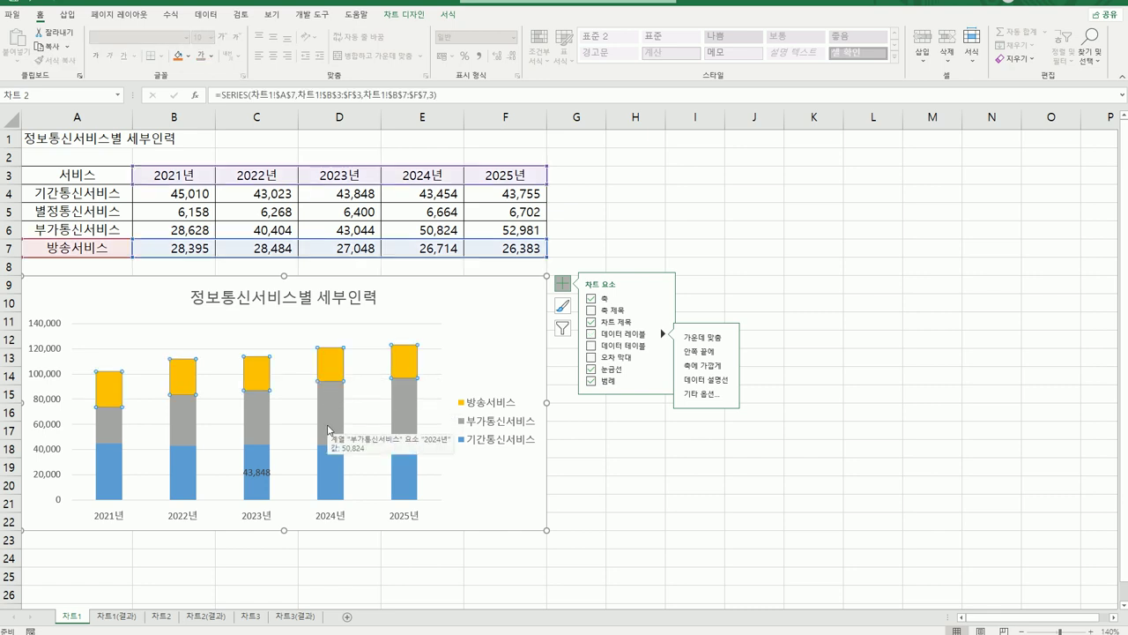
right_click(333, 370)
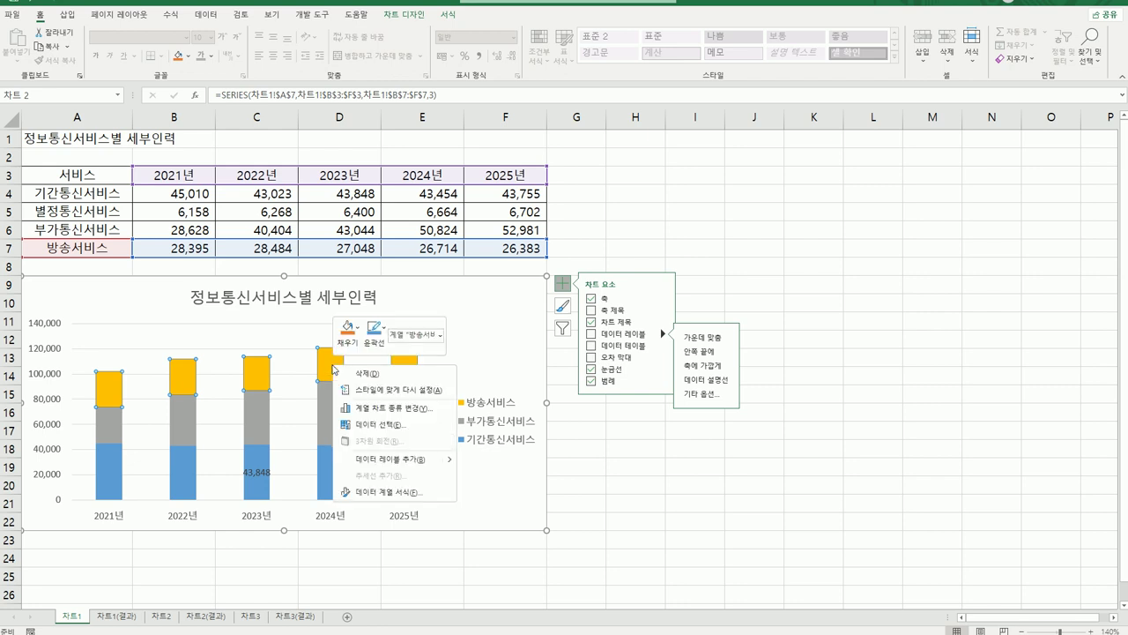
key(ctrl+1)
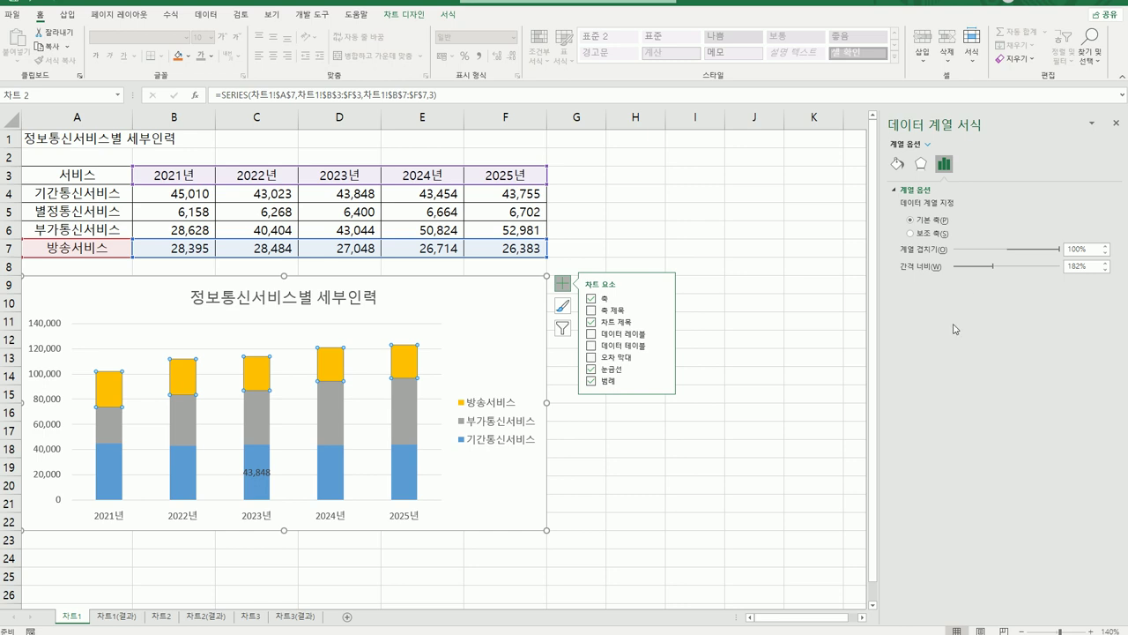
double_click(1091, 248)
text(0)
key(Tab)
text(0)
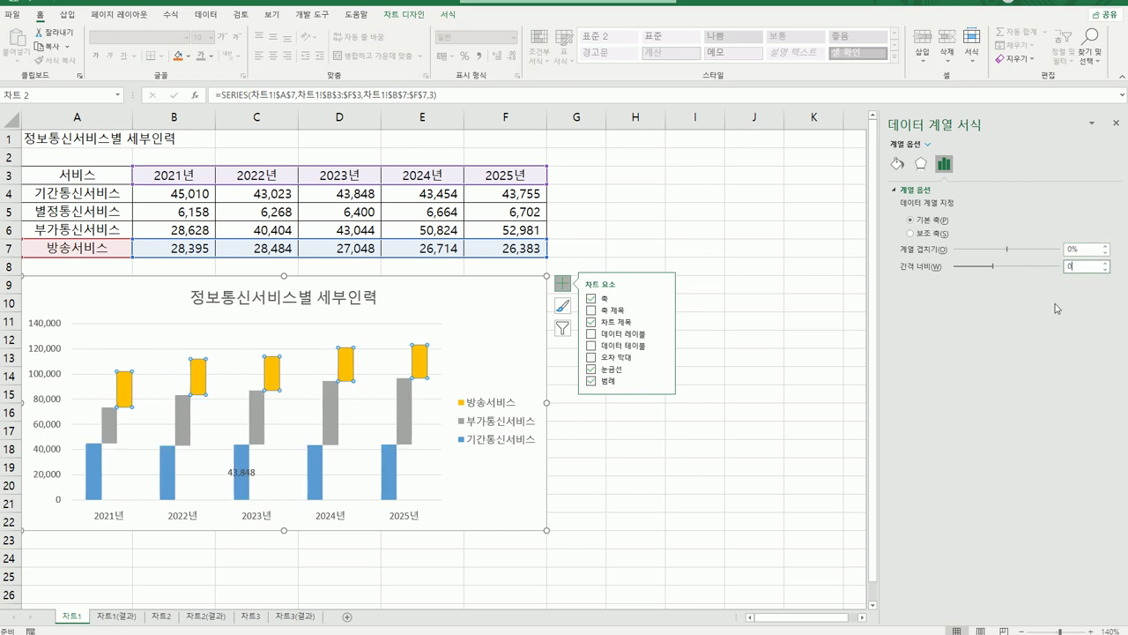
click(534, 338)
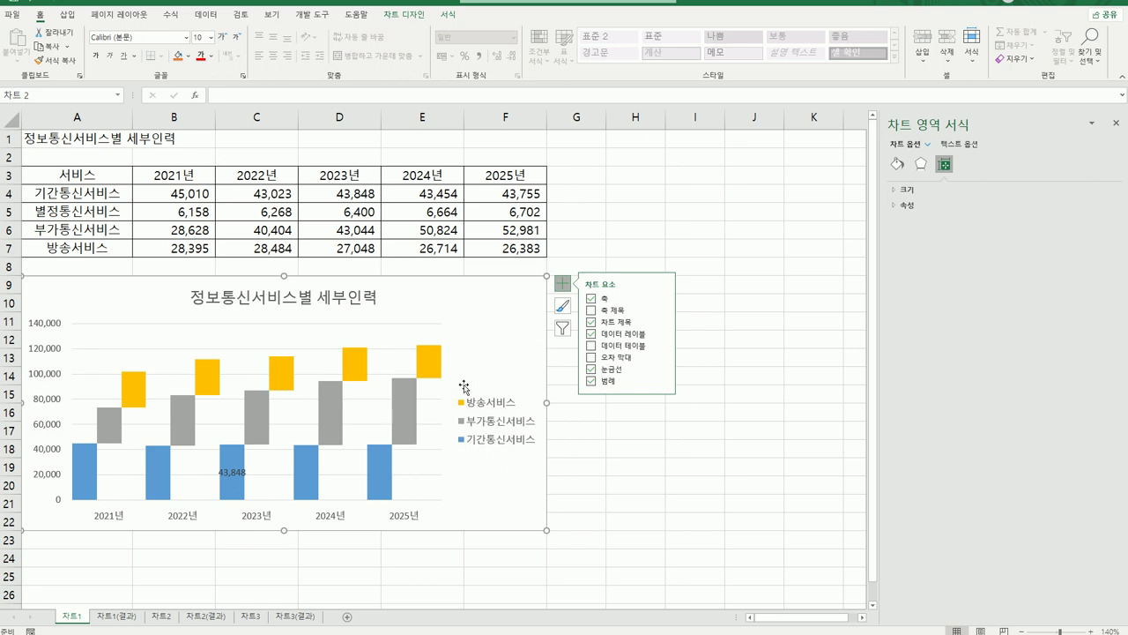
Place the chart legend at the bottom (아래쪽) of the chart and deselect the chart.
click(491, 434)
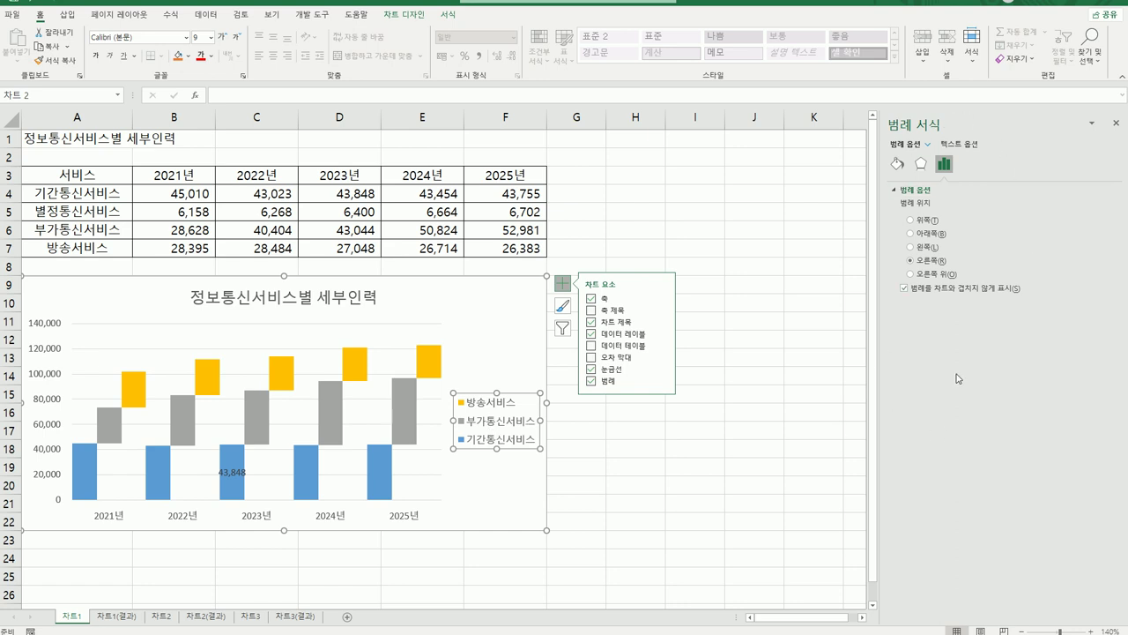
click(933, 236)
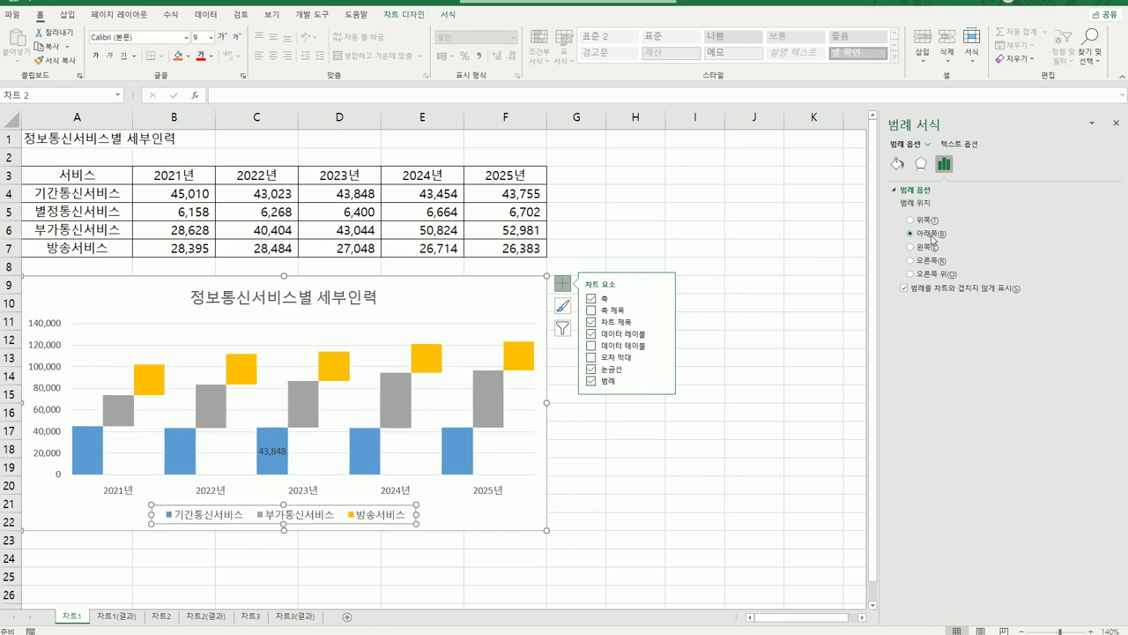
click(614, 558)
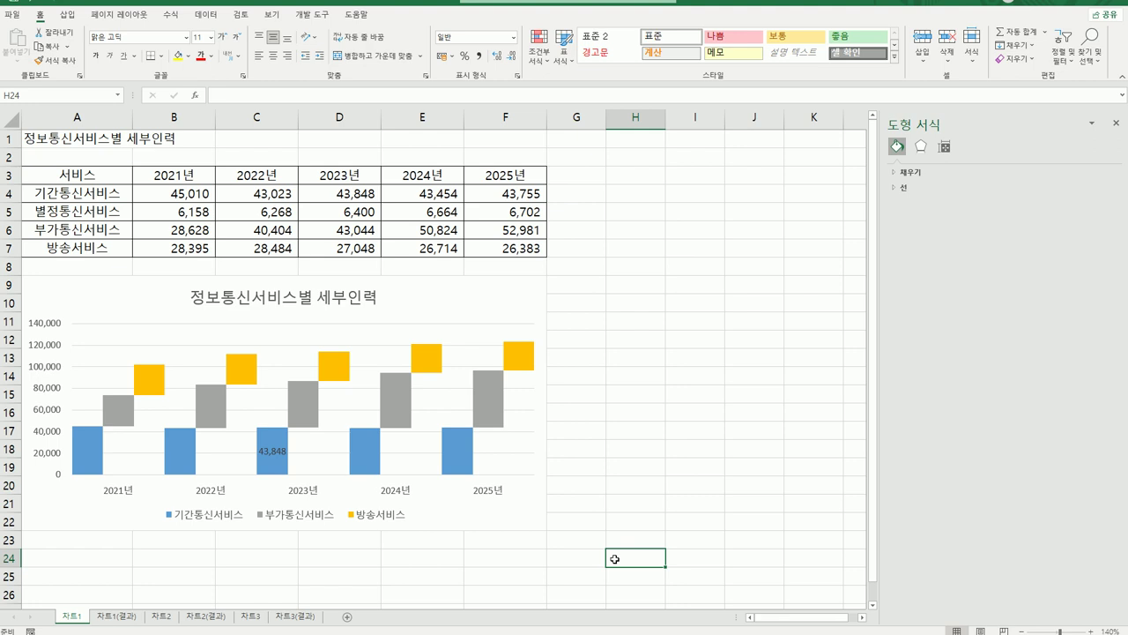
Compare the edited chart on sheet 차트1 with the reference chart on sheet 차트1(결과).
click(119, 621)
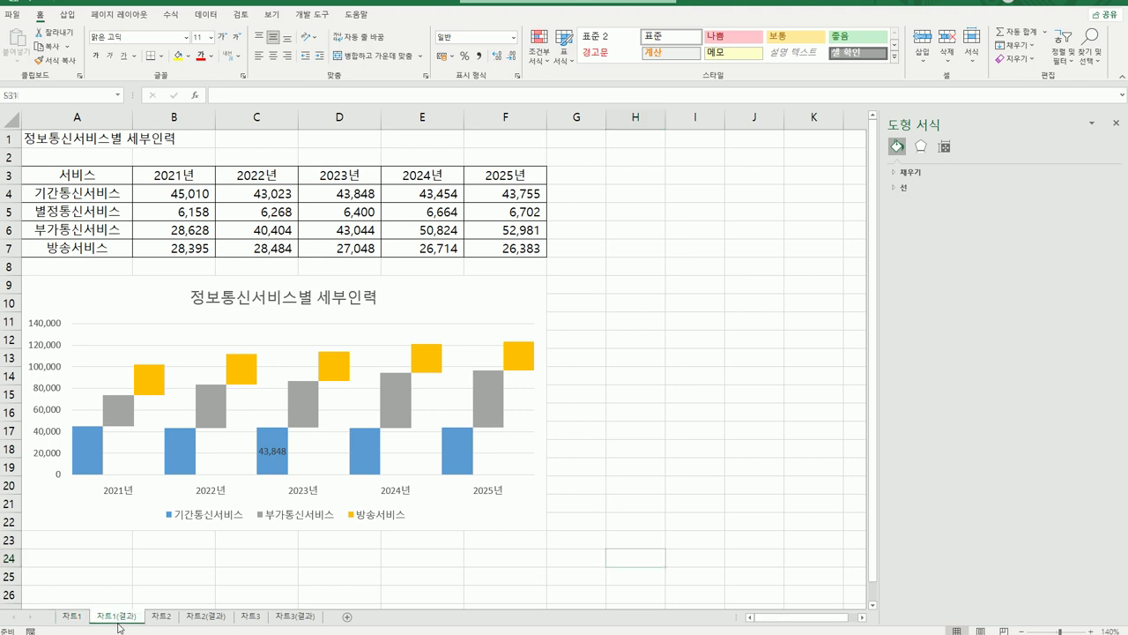
click(82, 621)
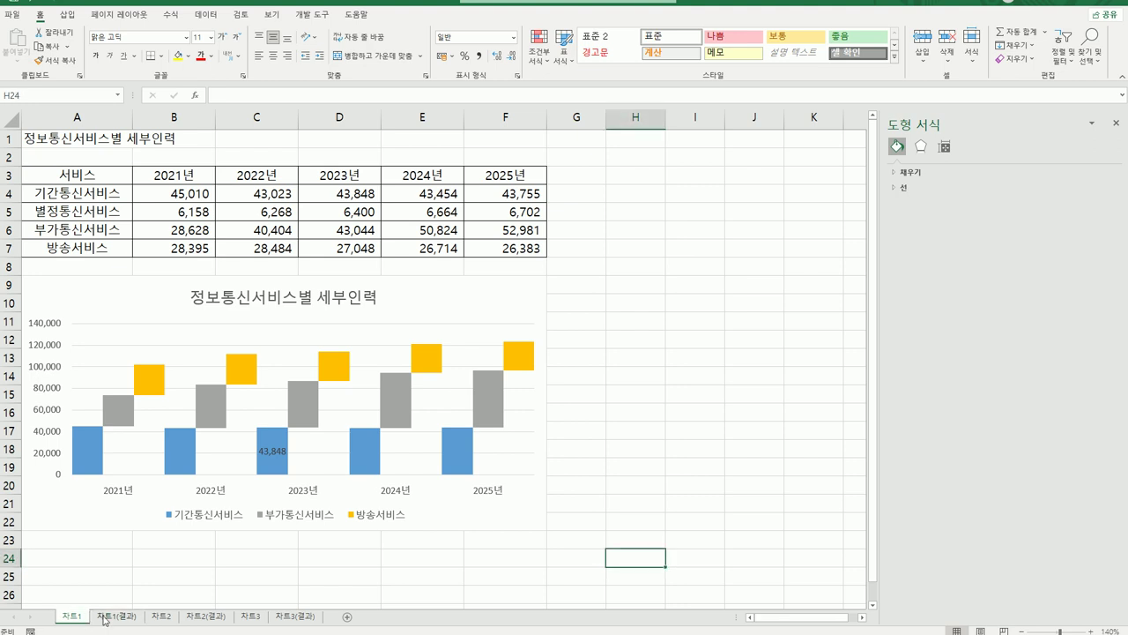
click(105, 620)
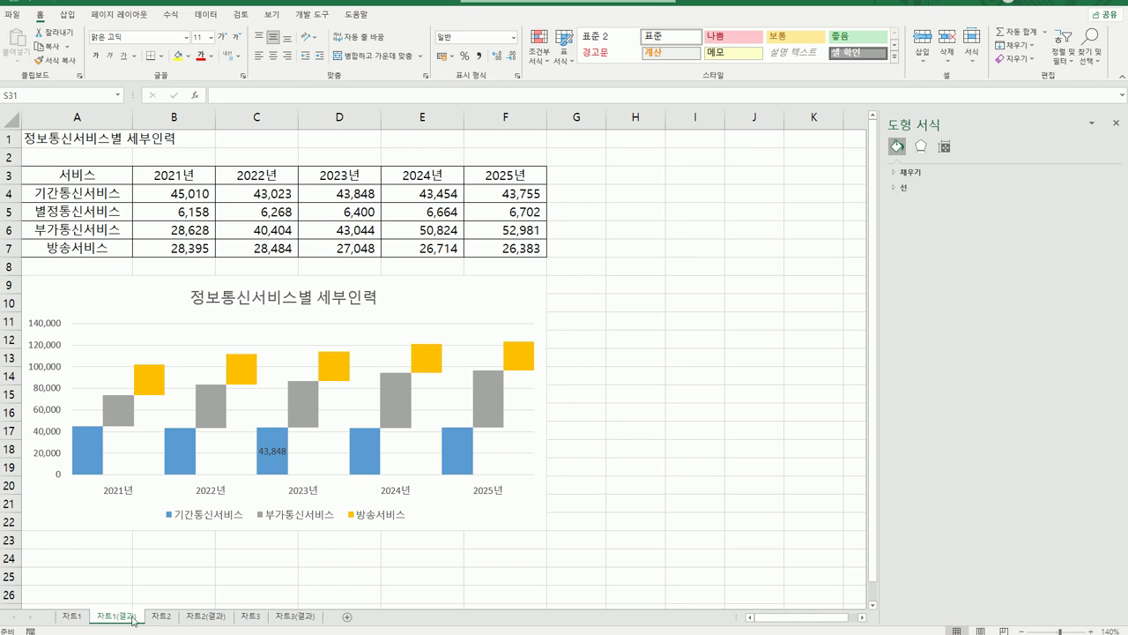
On sheet 차트2, delete the 합계 series from the chart.
click(161, 616)
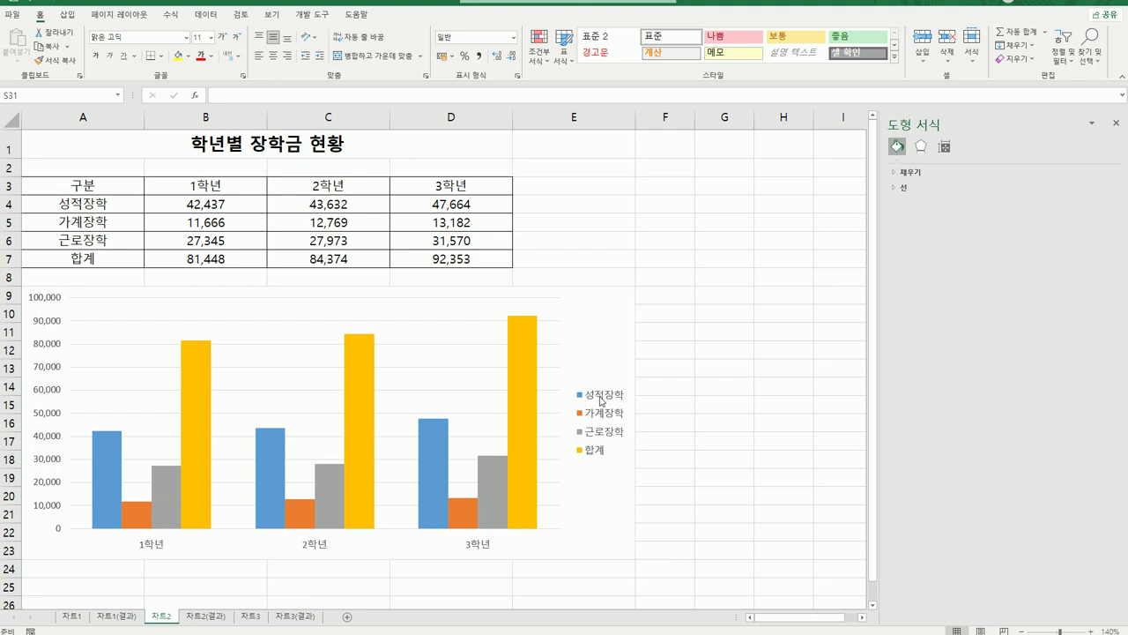
click(594, 347)
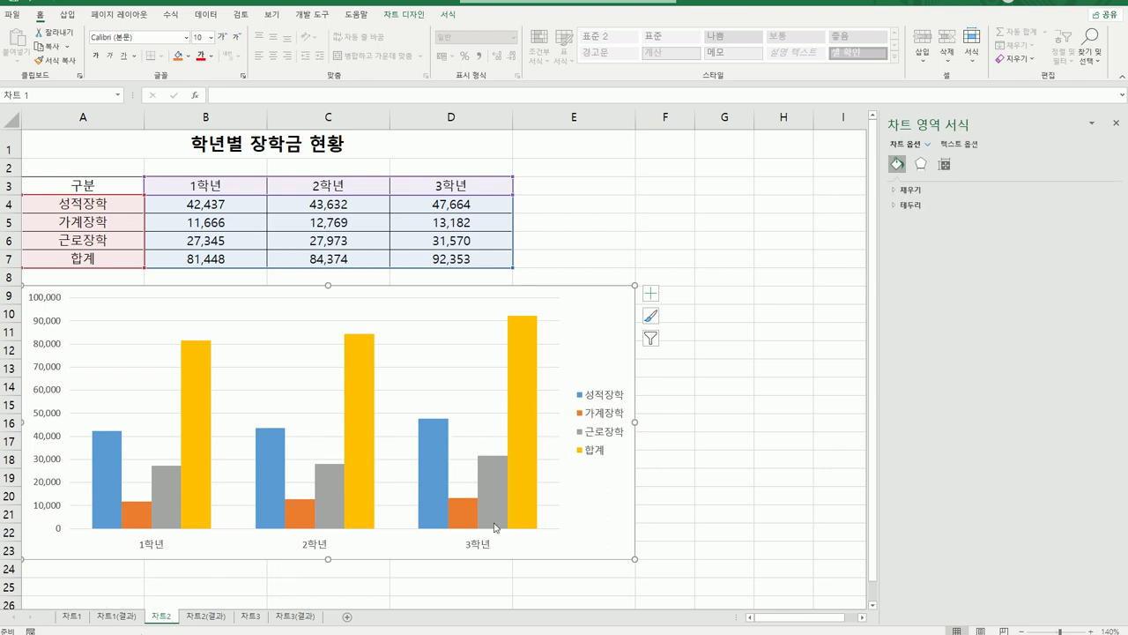
mouse_move(530, 523)
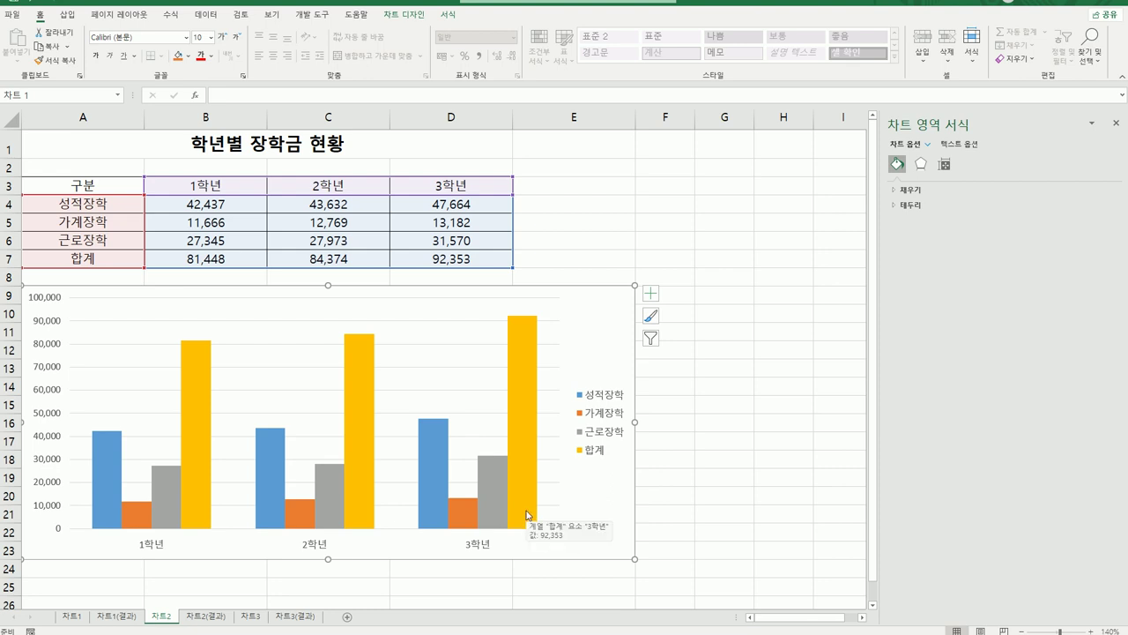
click(365, 371)
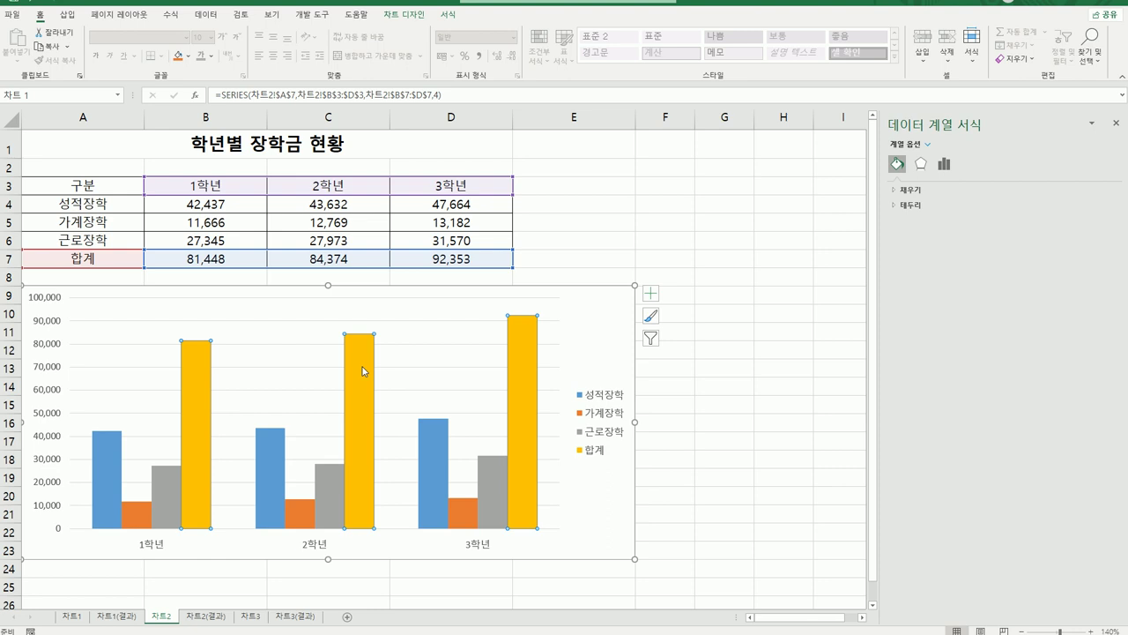
right_click(363, 371)
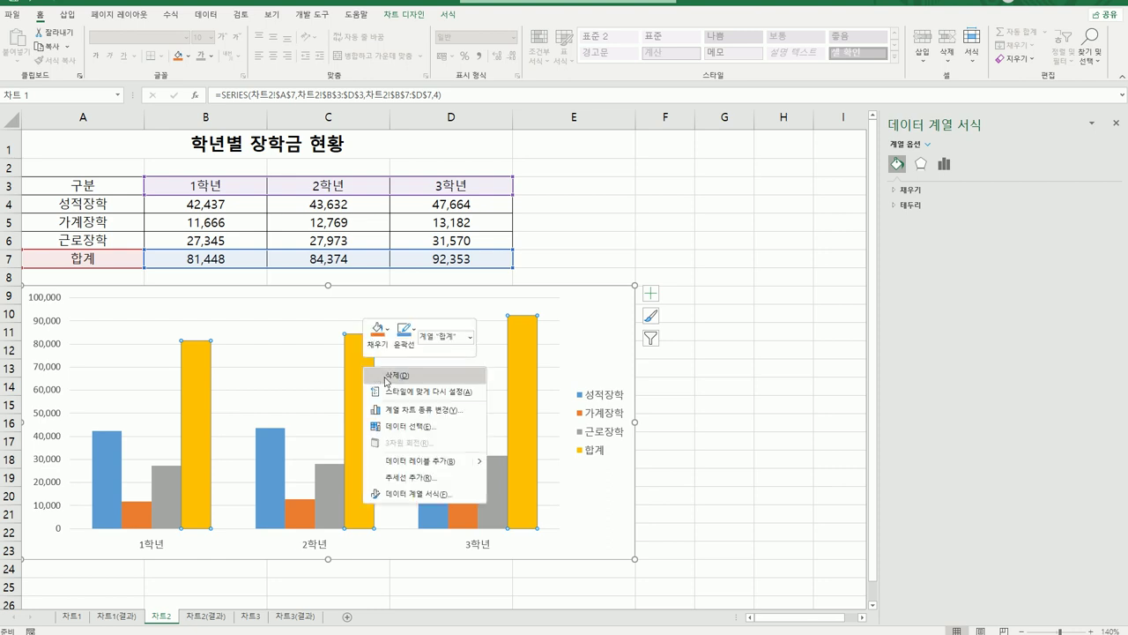
click(386, 376)
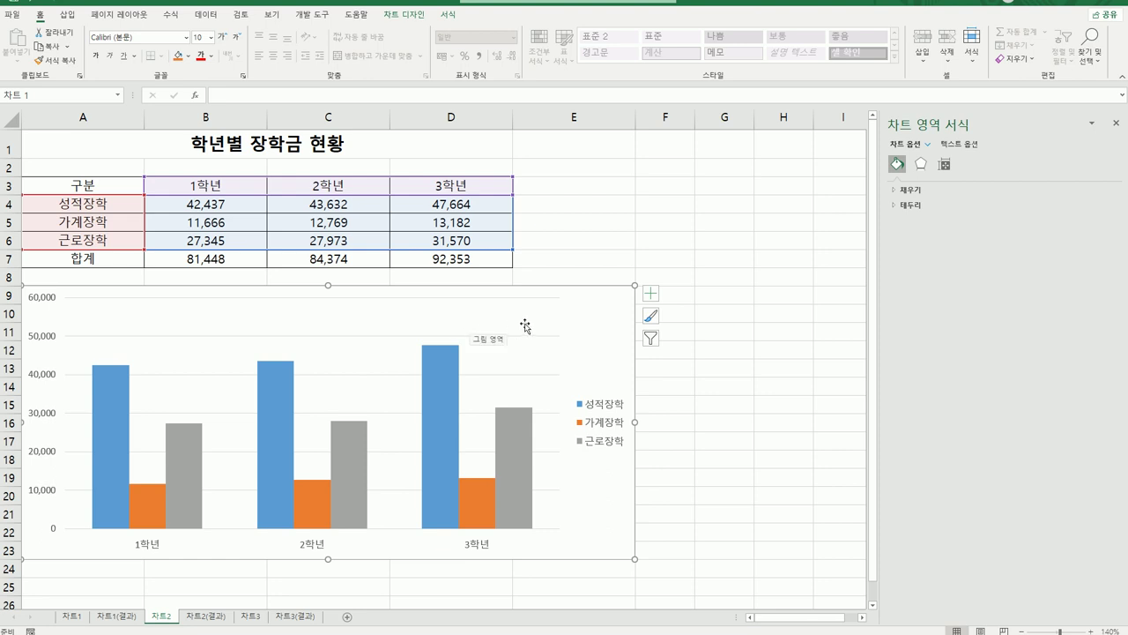
Change the chart type to stacked horizontal bar (누적 가로 막대형).
right_click(369, 326)
click(433, 368)
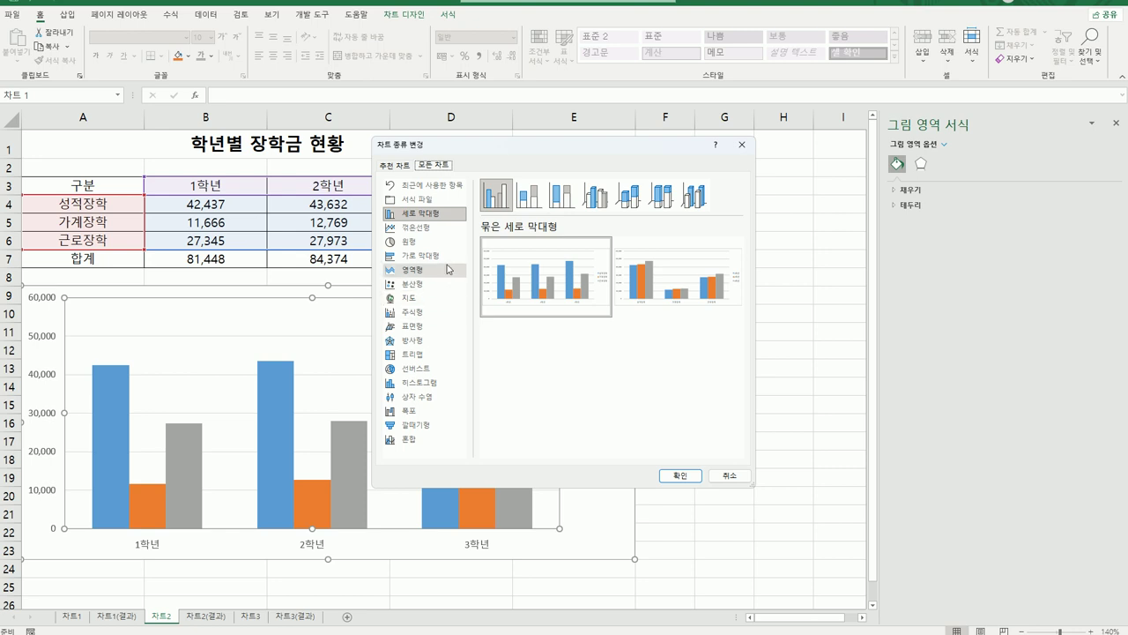
click(421, 256)
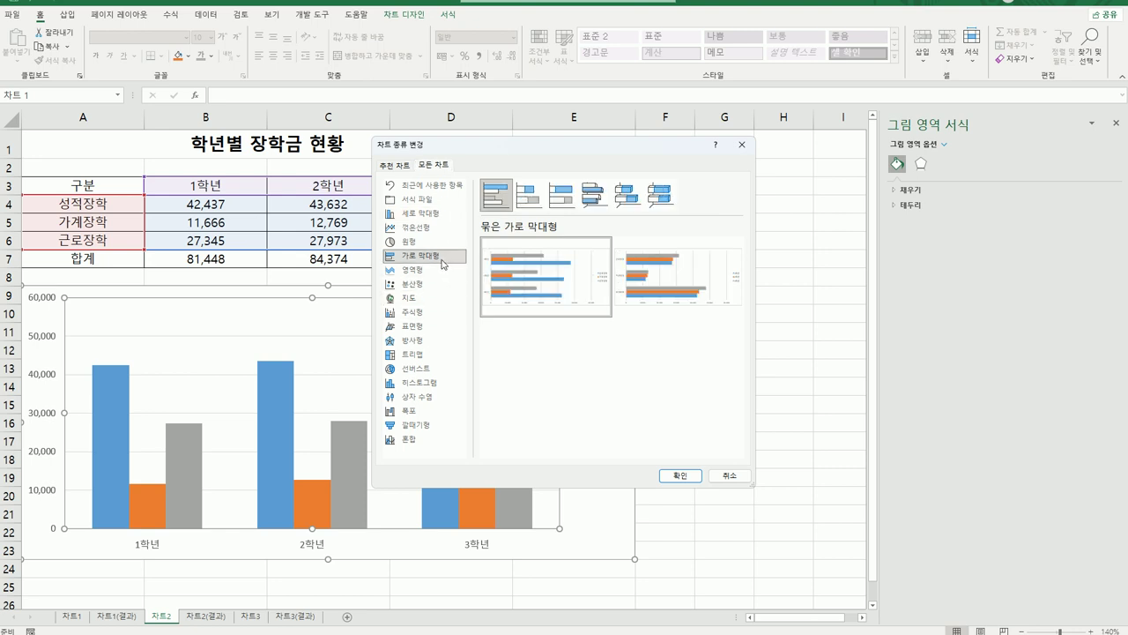
click(535, 213)
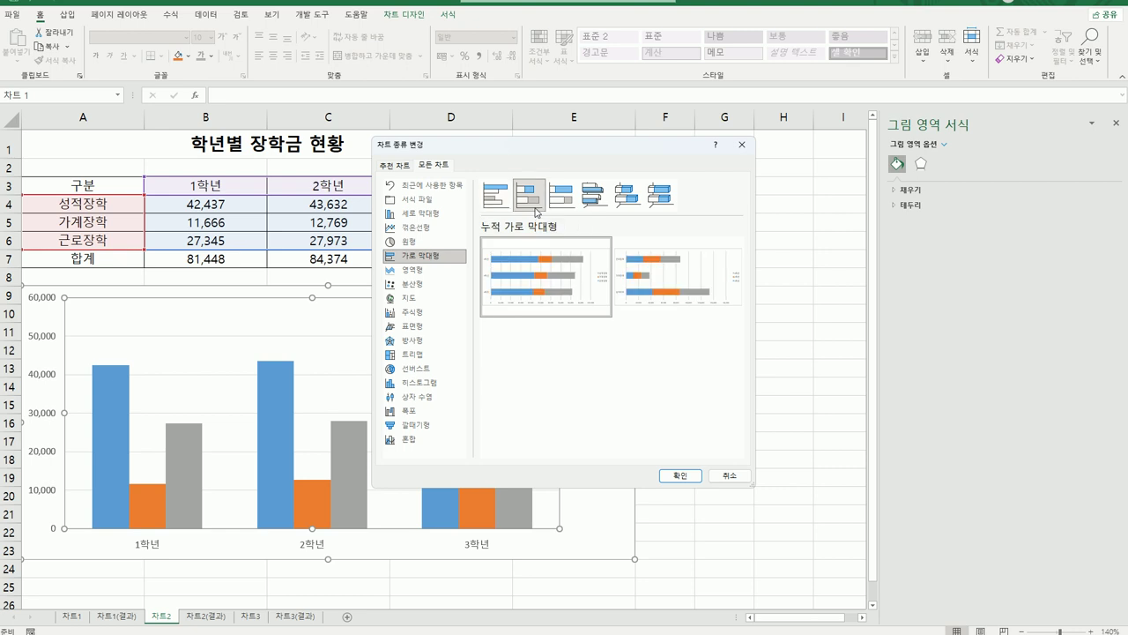
click(681, 476)
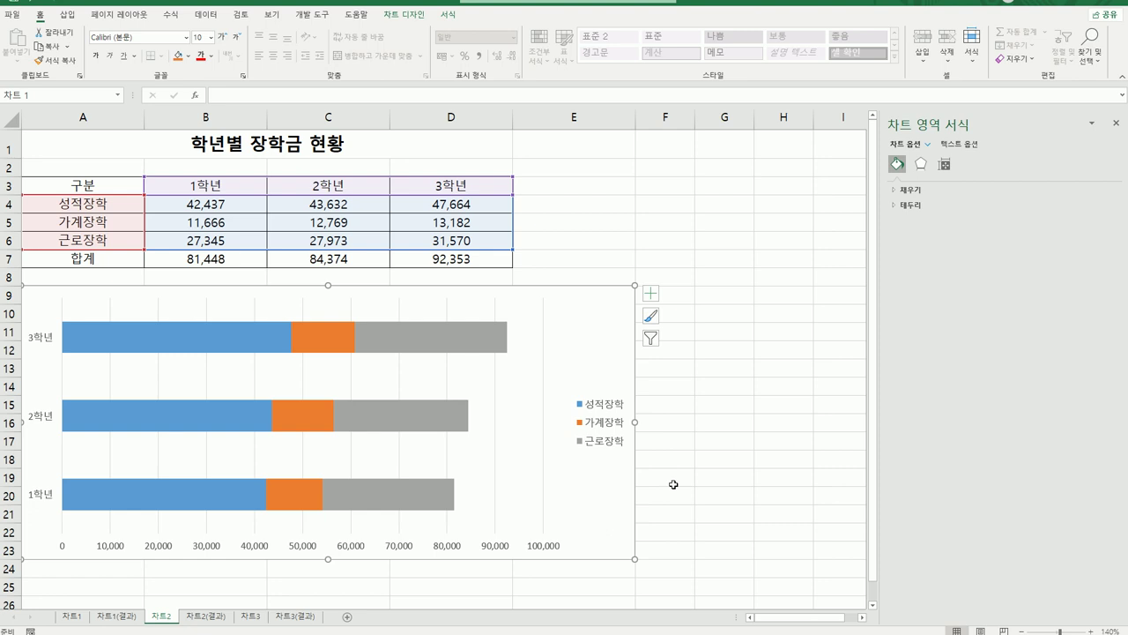
Add a chart title and link it to cell A1 of sheet 차트2 with the formula =차트2!$A$1.
click(650, 294)
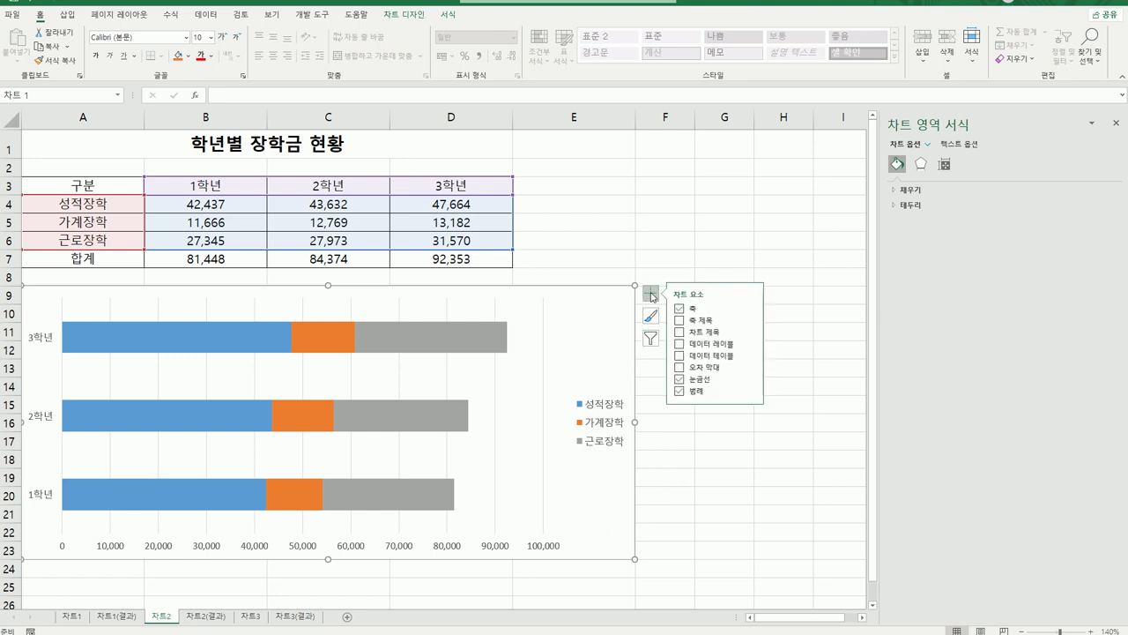
click(689, 333)
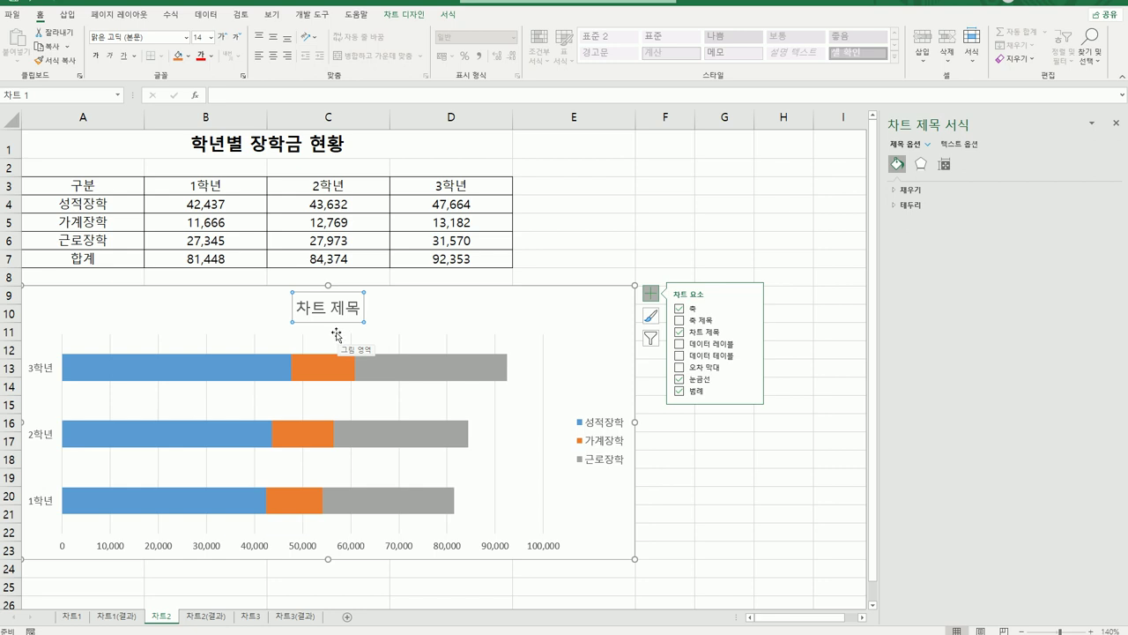
click(257, 95)
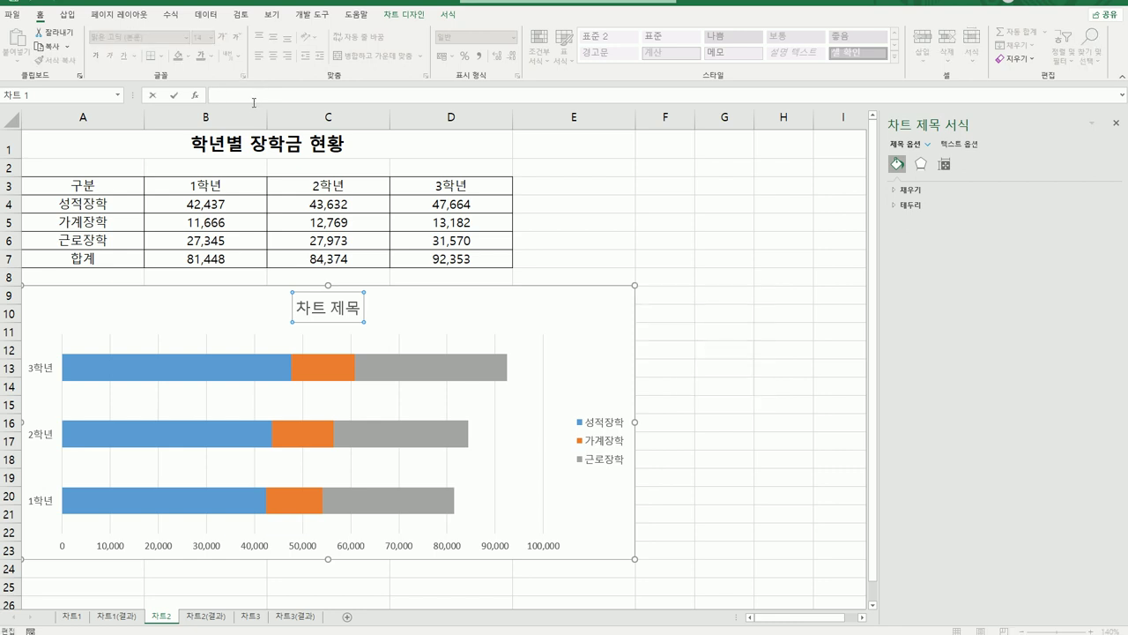
text(=)
click(177, 143)
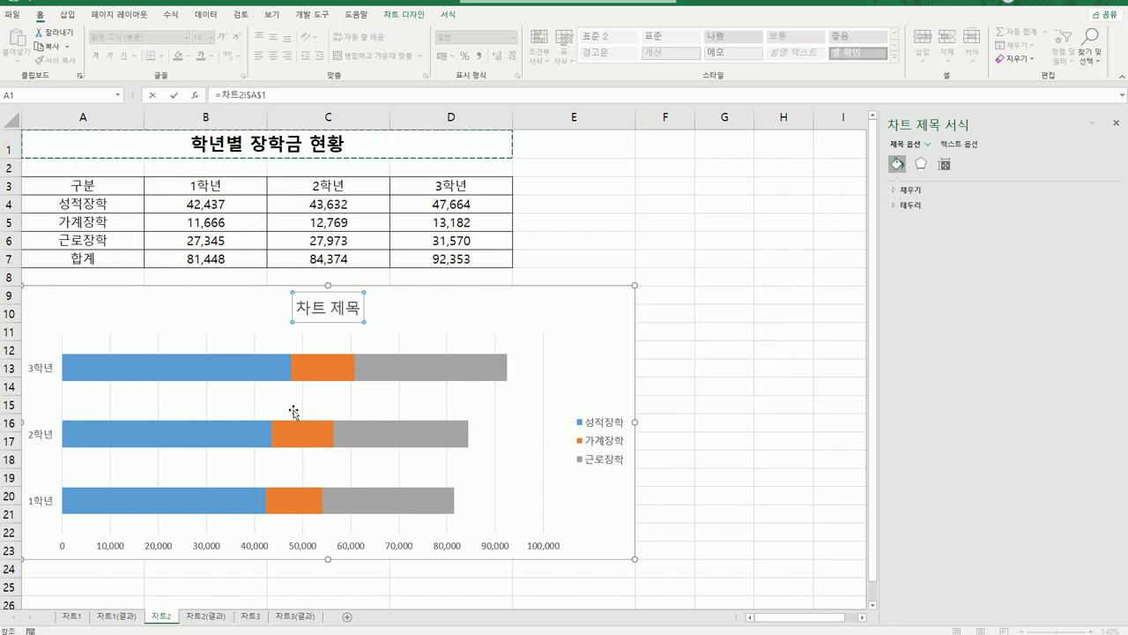
key(Return)
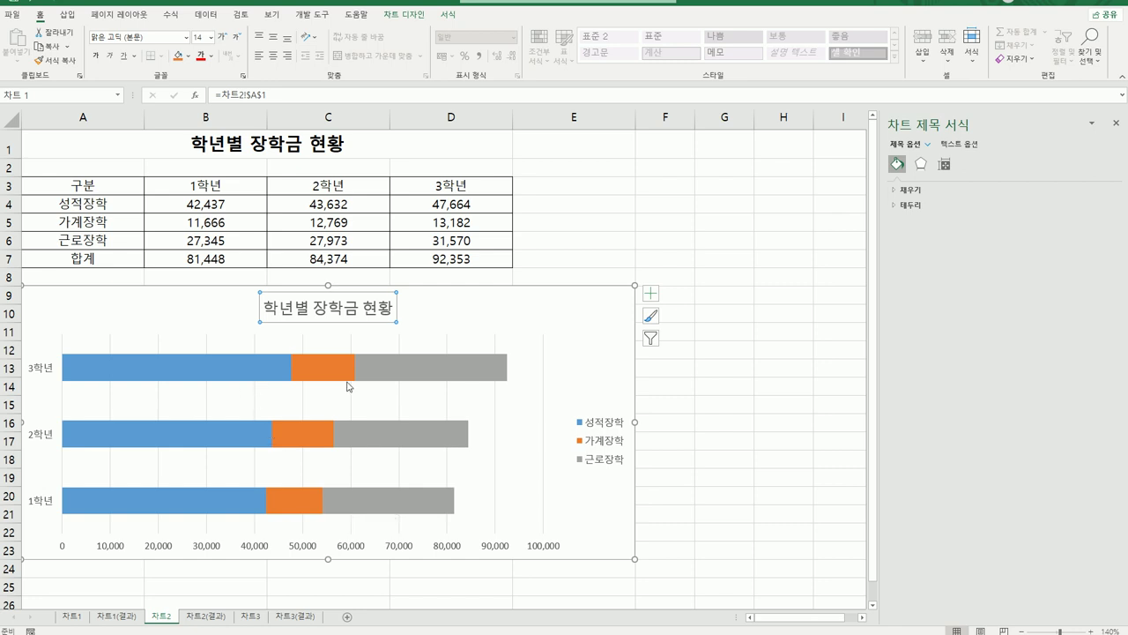
Add data labels to the 근로장학 series only, positioned at the inside end (안쪽 끝에).
click(403, 374)
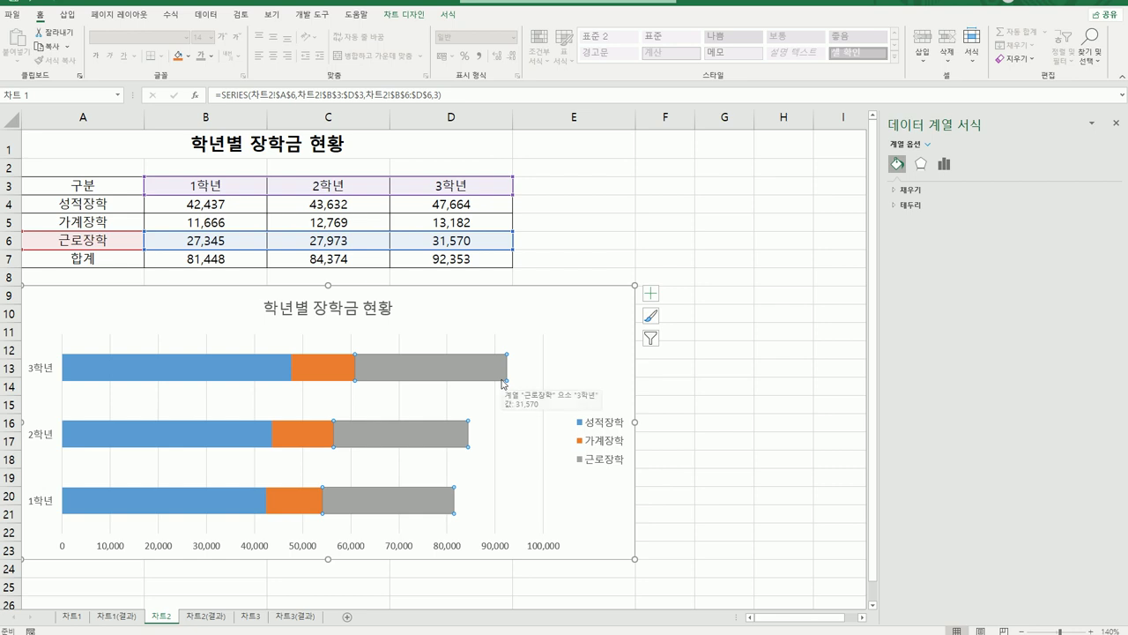
click(651, 292)
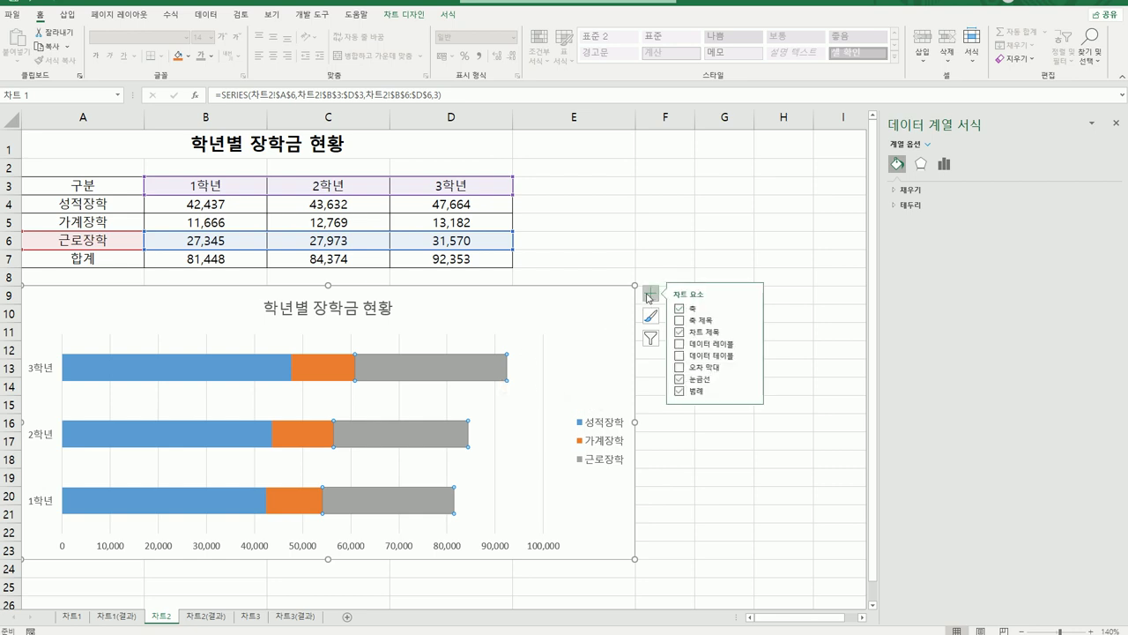
click(752, 344)
click(816, 362)
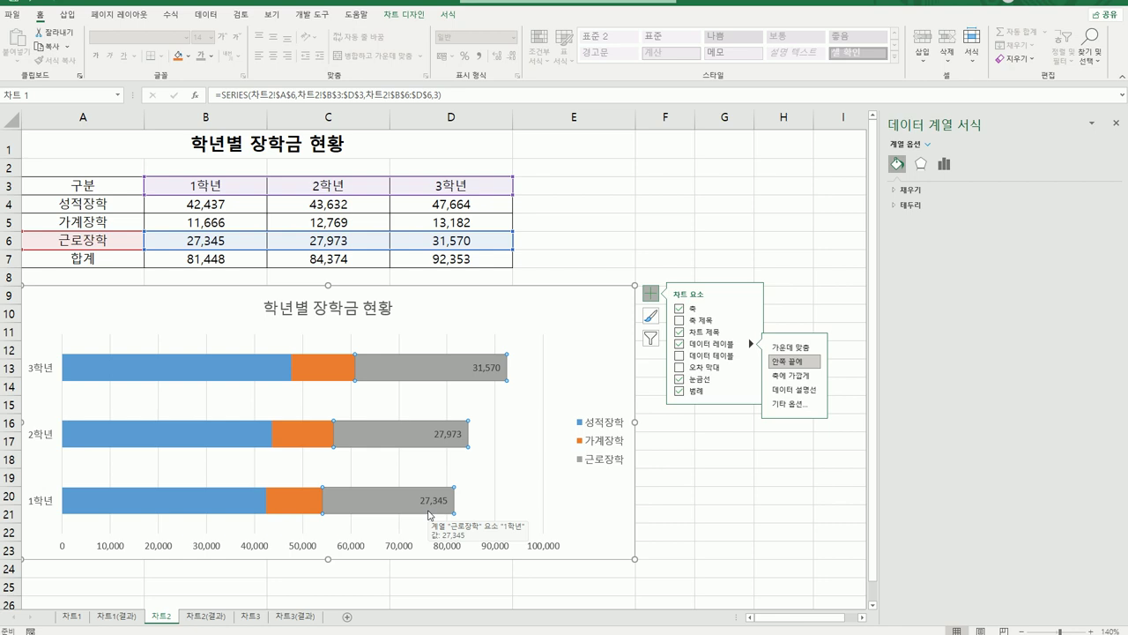
Apply the centre preset of the inner (안쪽) shadows to the chart area.
click(581, 316)
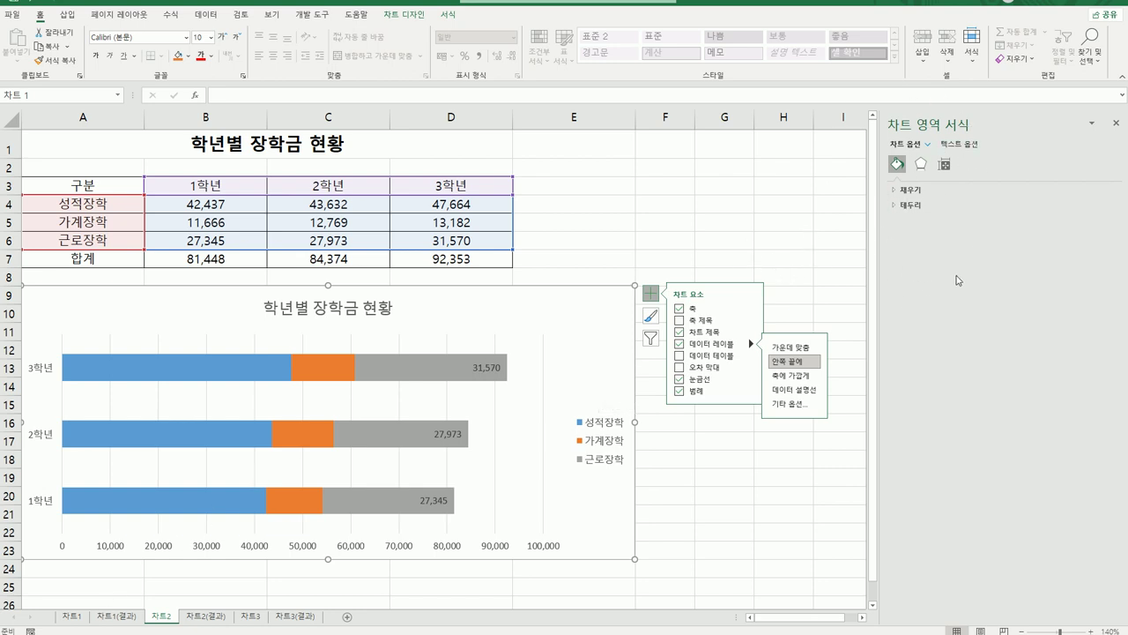
click(921, 165)
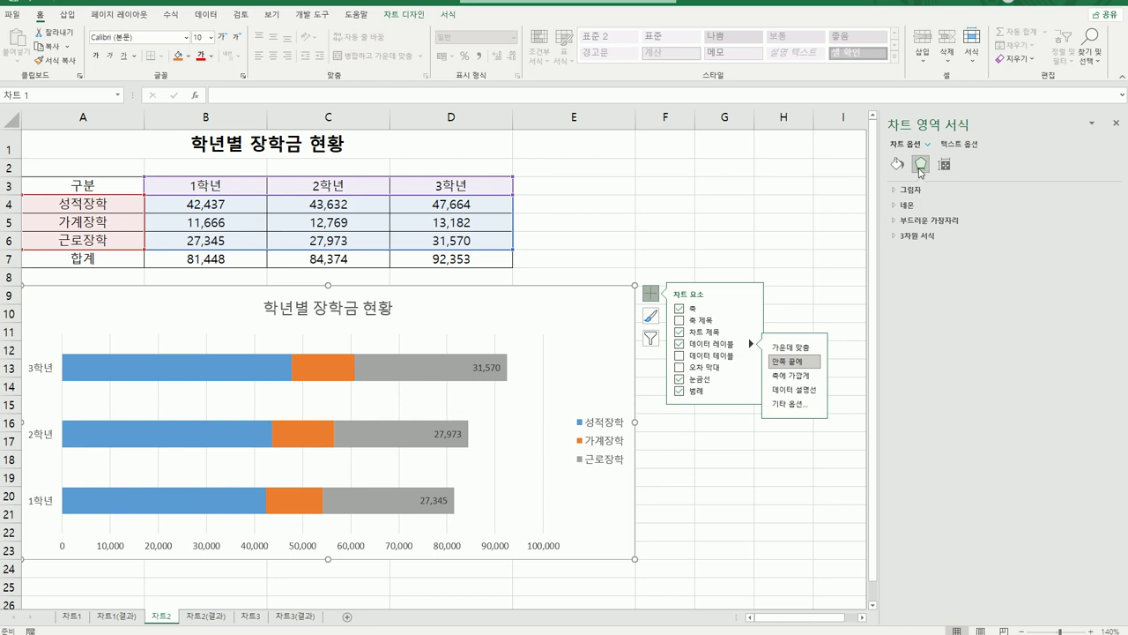
click(911, 193)
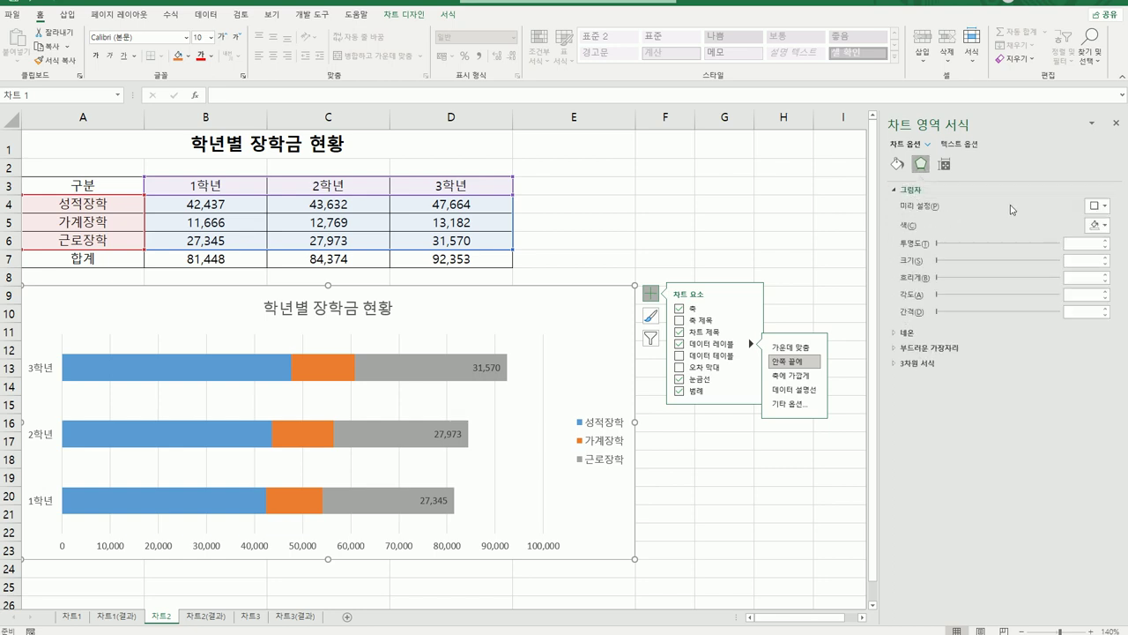
click(1104, 207)
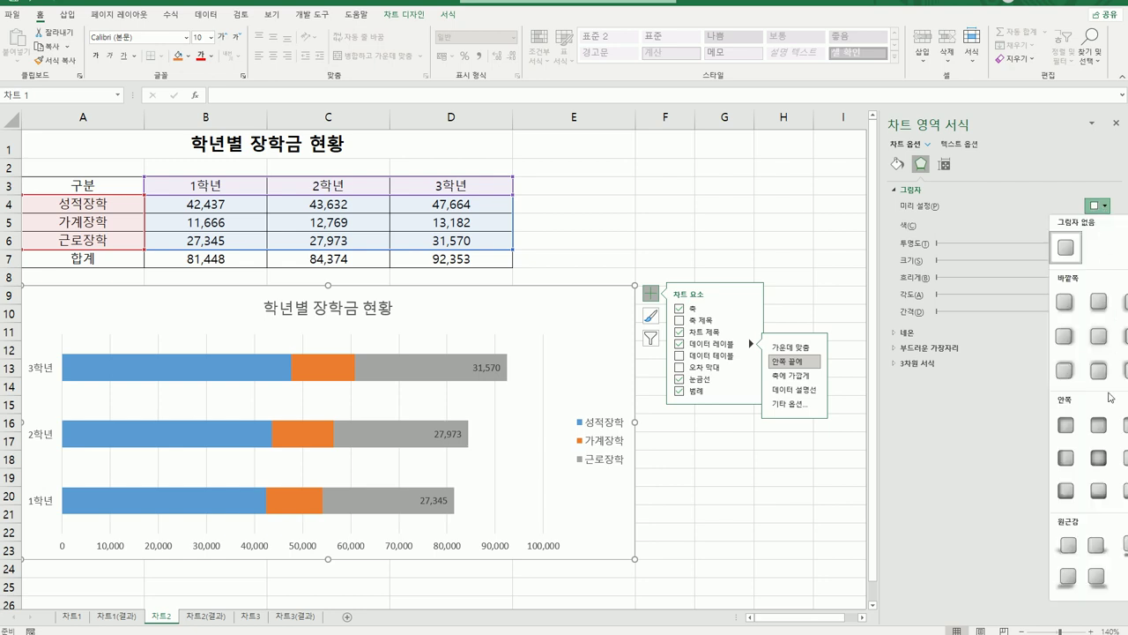
click(1098, 458)
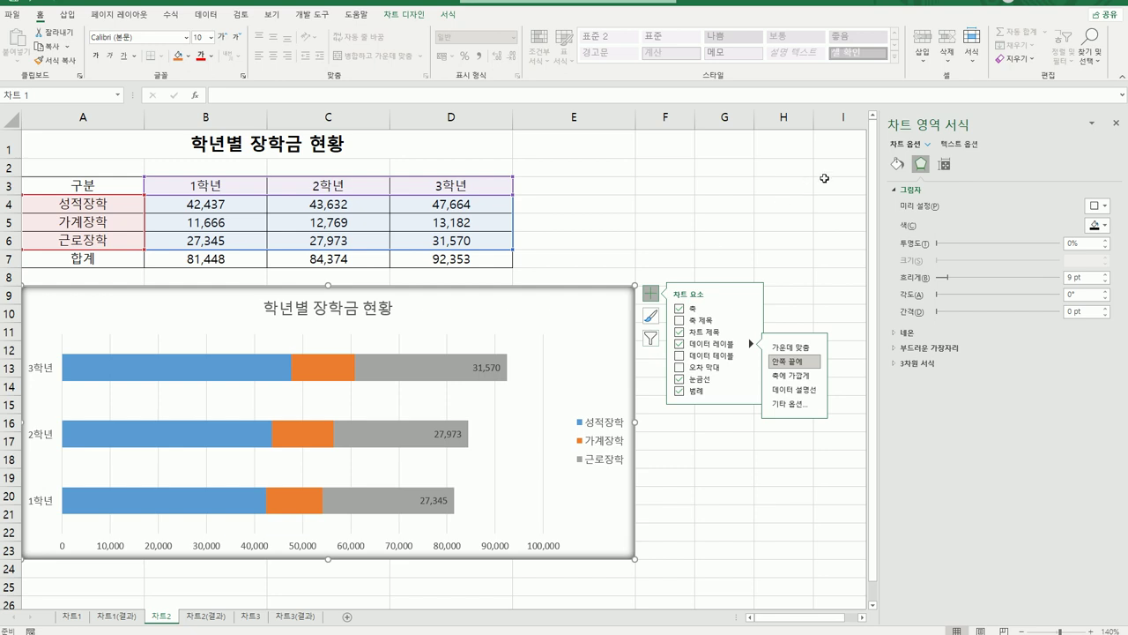
Set the chart area's border width to 2 pt with rounded corners (둥근 모서리) and deselect the chart.
click(896, 165)
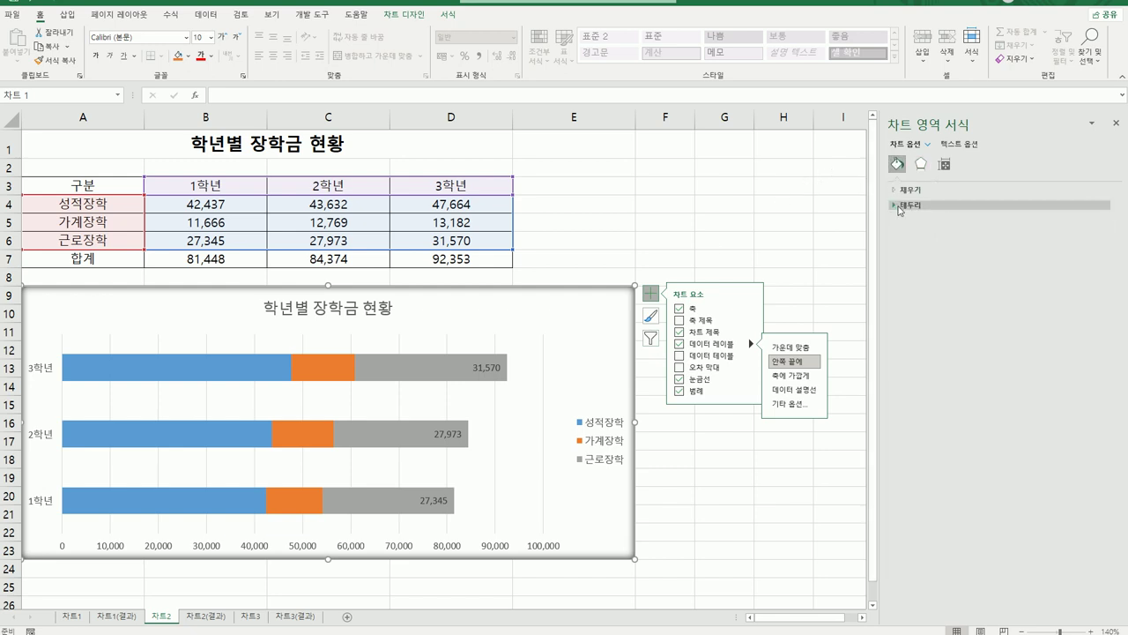
click(908, 205)
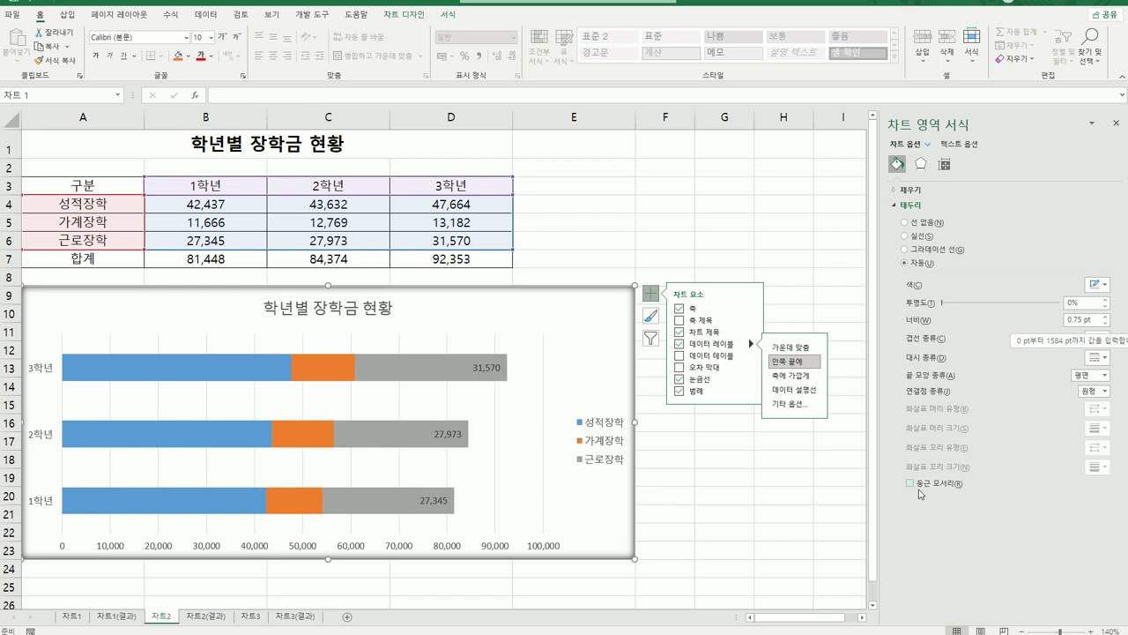
click(1106, 316)
click(1106, 316)
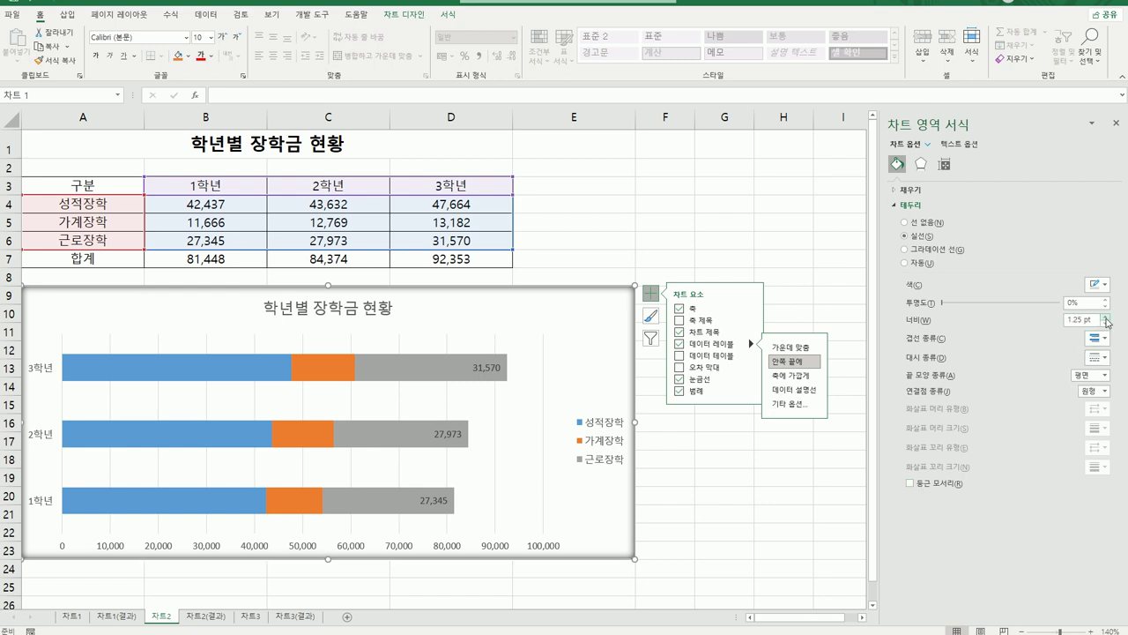
click(1106, 316)
click(1106, 317)
click(1106, 316)
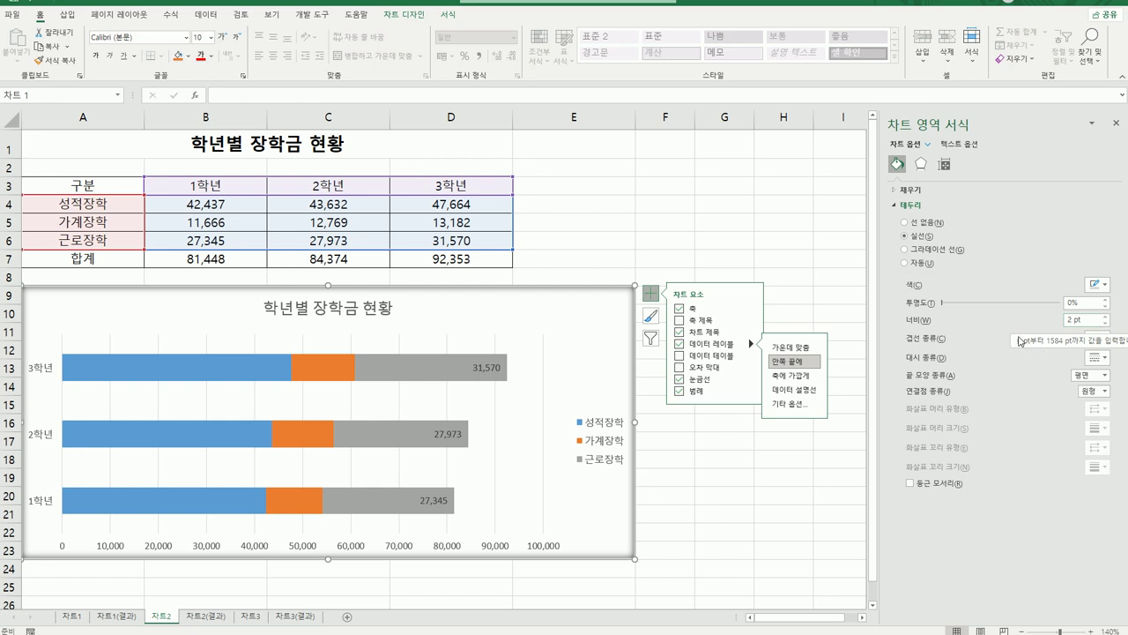
click(911, 484)
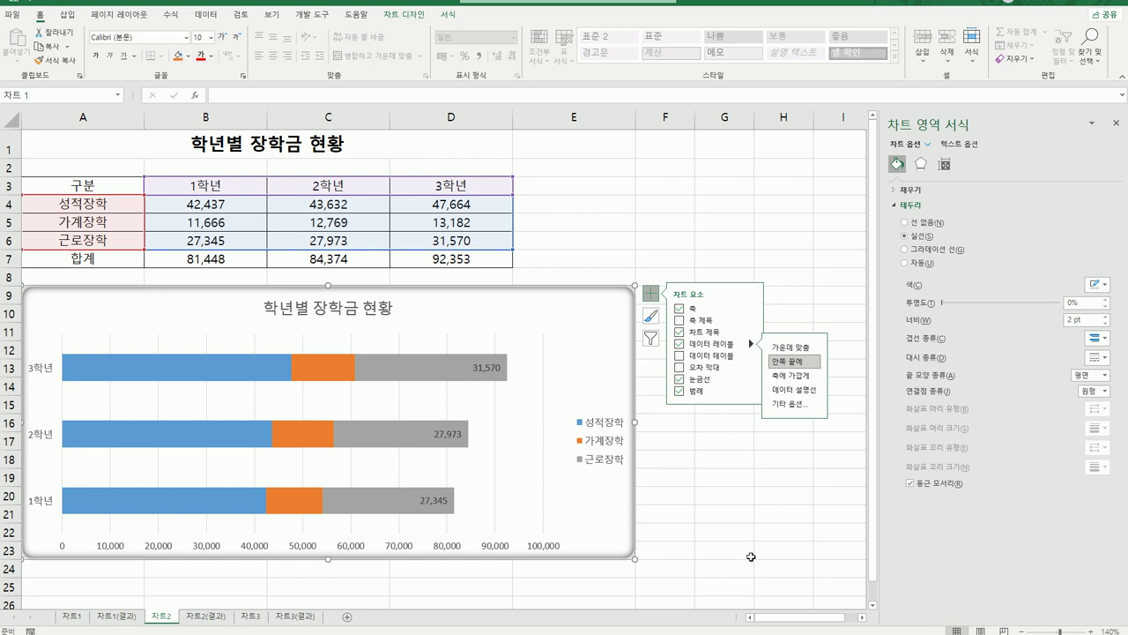
click(751, 557)
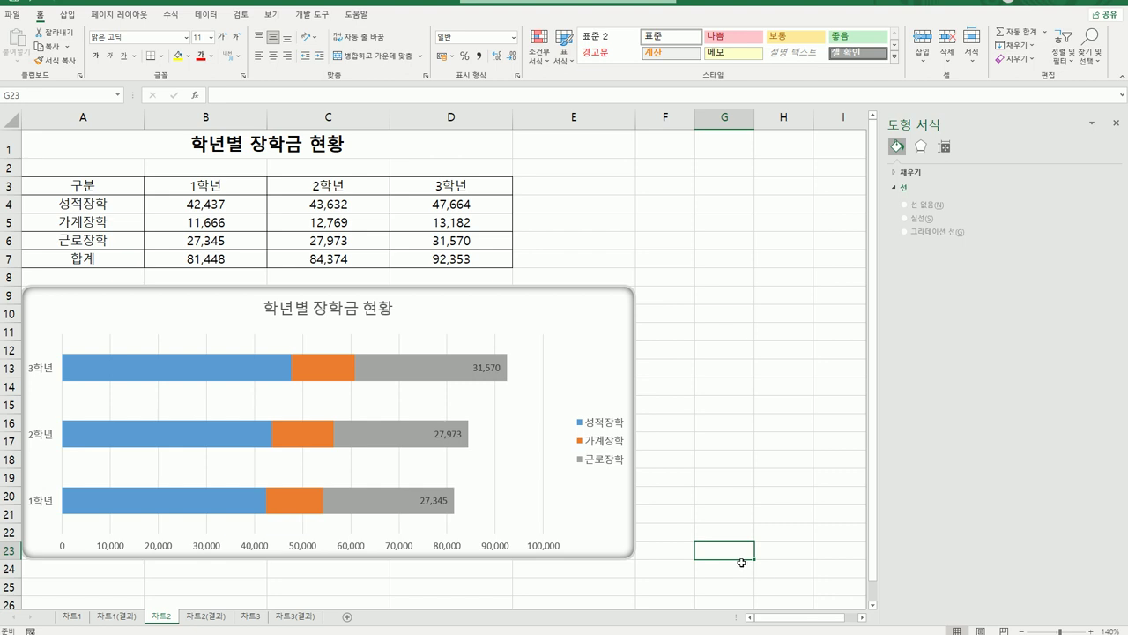
Compare the edited chart on sheet 차트2 with the reference chart on sheet 차트2(결과).
click(210, 621)
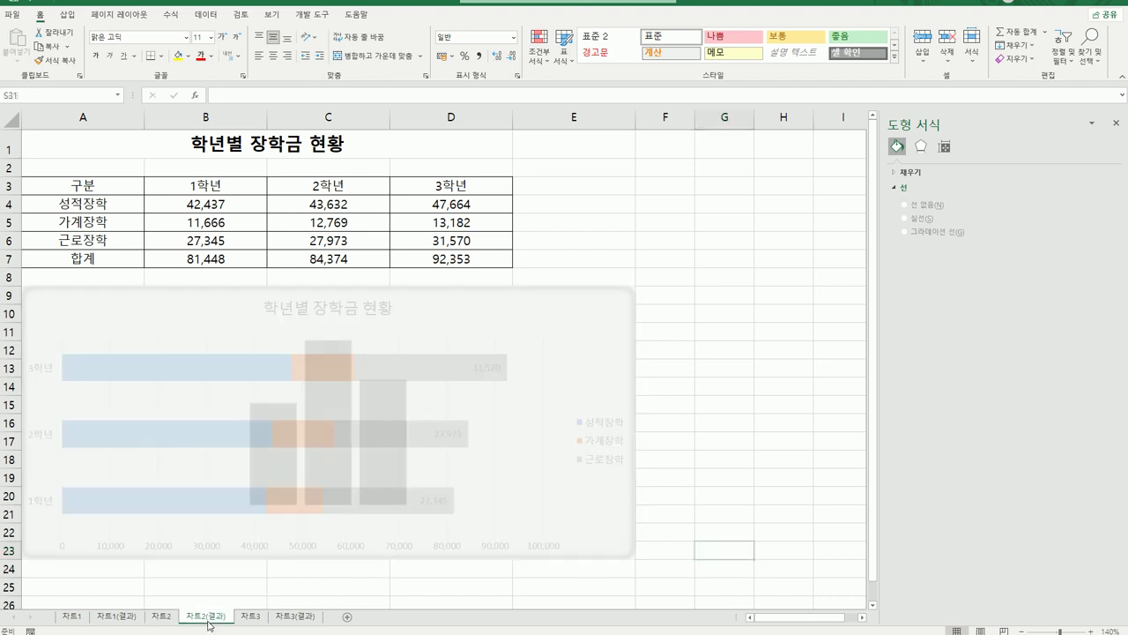
click(158, 621)
click(203, 621)
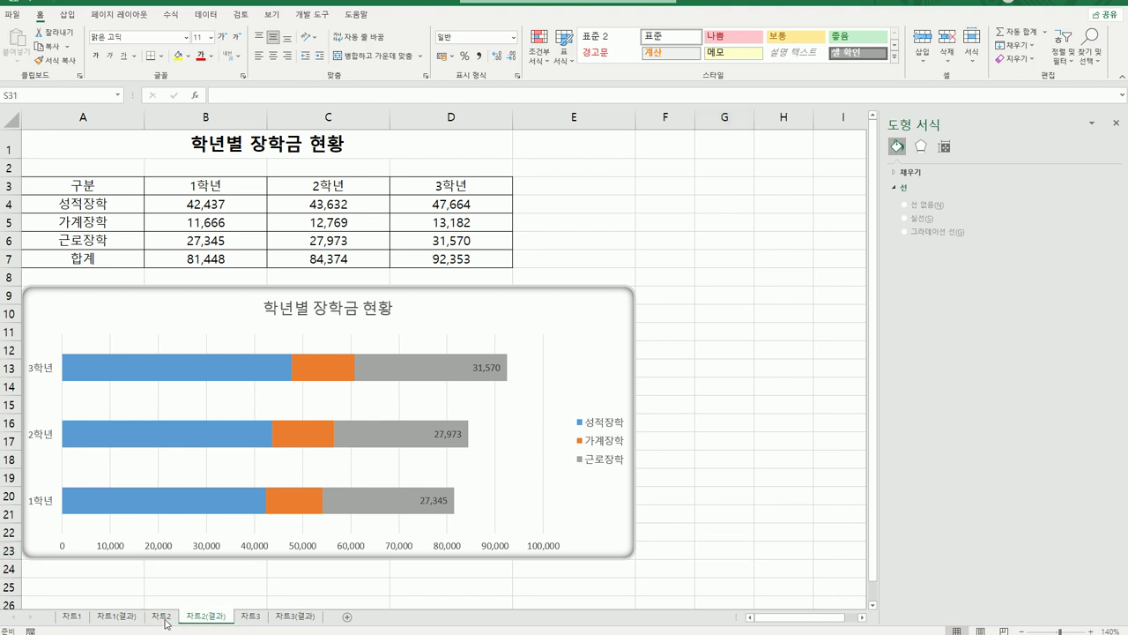
click(164, 620)
click(201, 623)
Switch to sheet 차트3 and examine its column chart together with the source table.
click(248, 617)
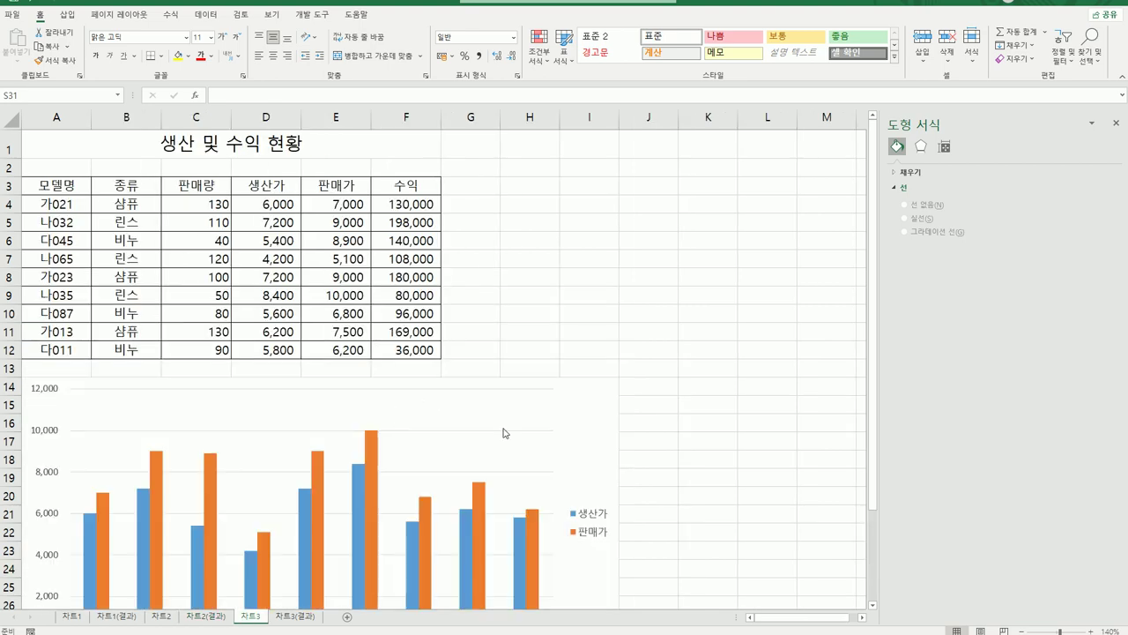
scroll(507, 432, down, 2)
click(608, 300)
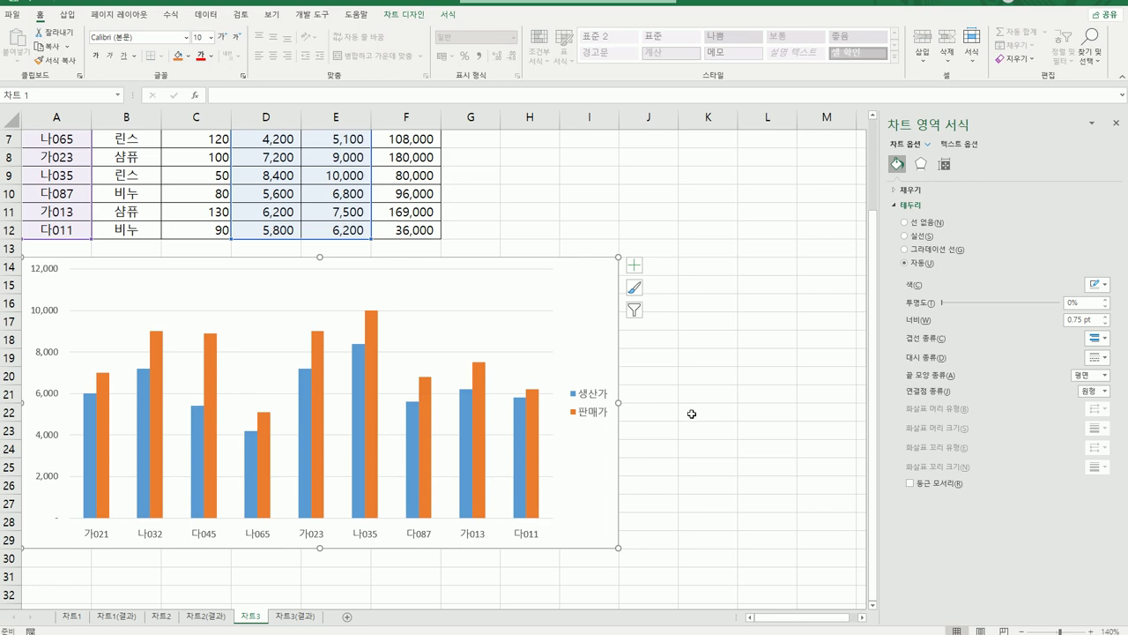
scroll(692, 413, up, 1)
scroll(692, 413, up, 1)
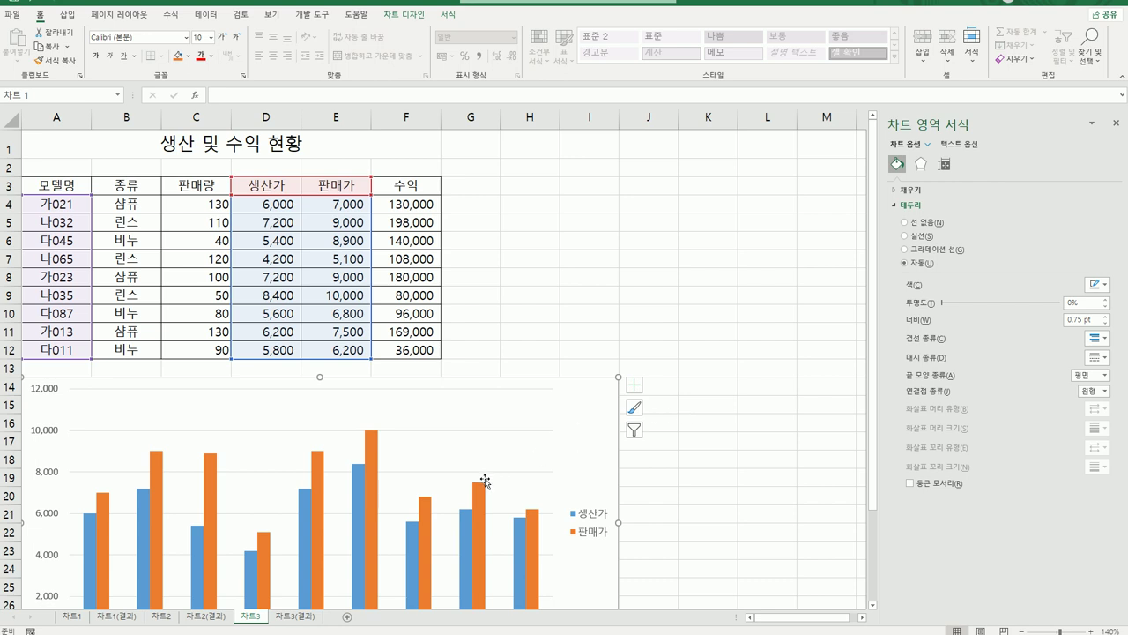
click(374, 450)
right_click(374, 449)
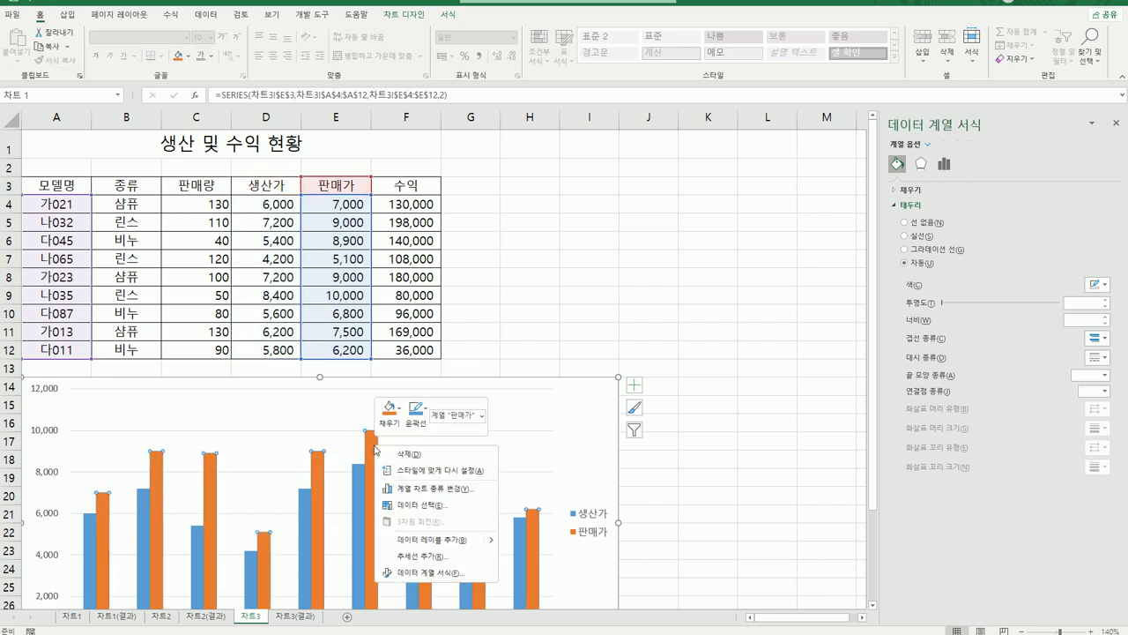
click(565, 426)
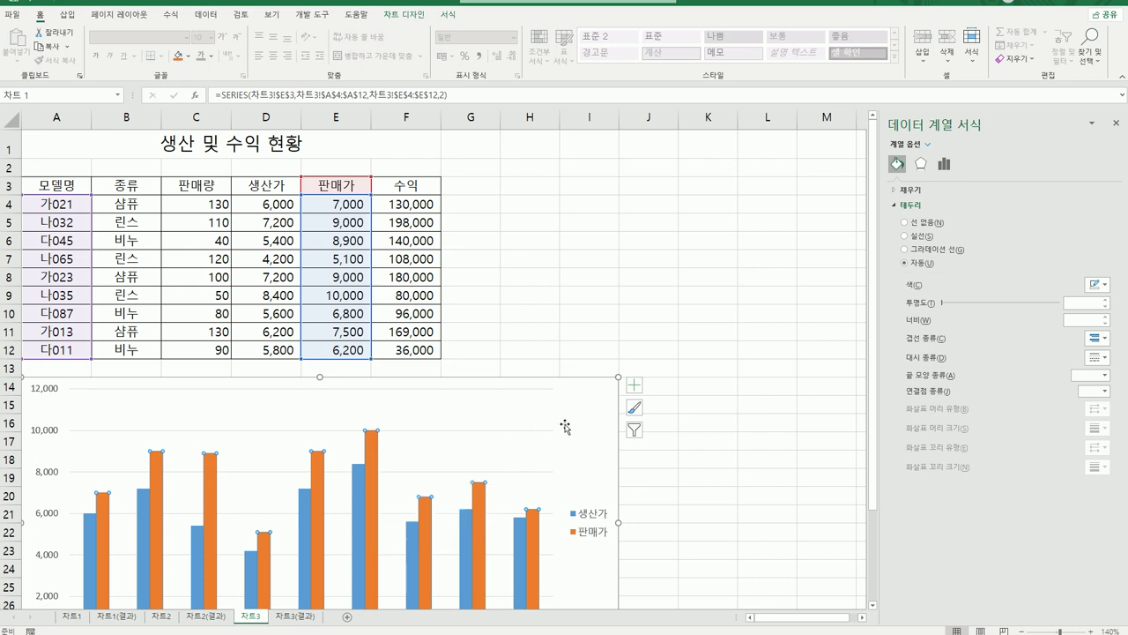
click(591, 425)
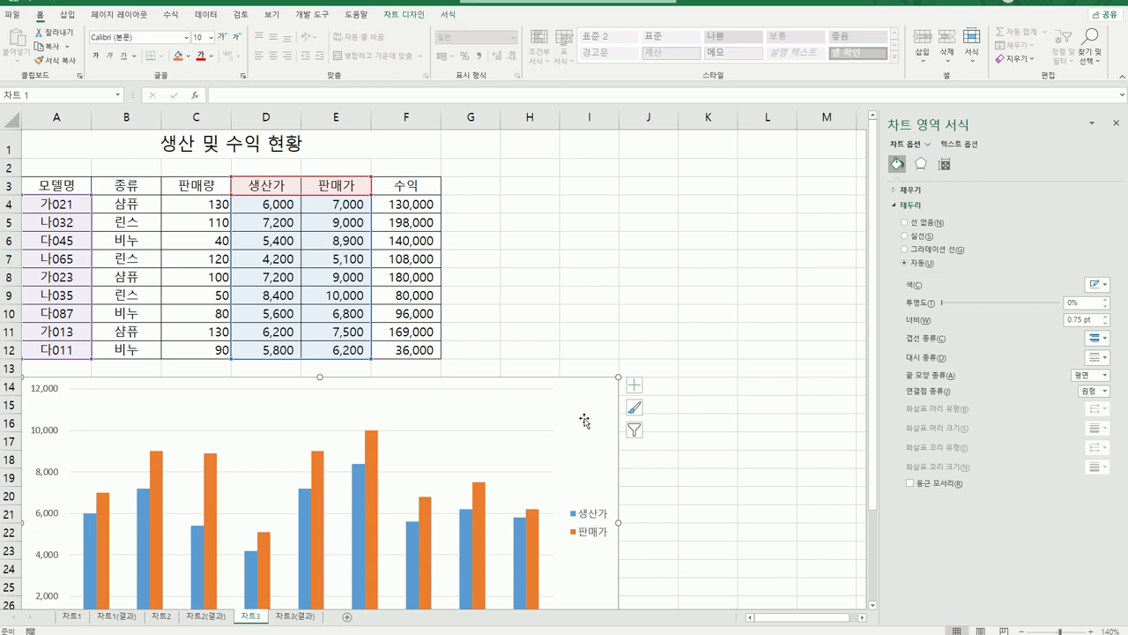
Add the 수익 column (F3:F12) to the chart as a new series by copying it into the chart.
click(402, 187)
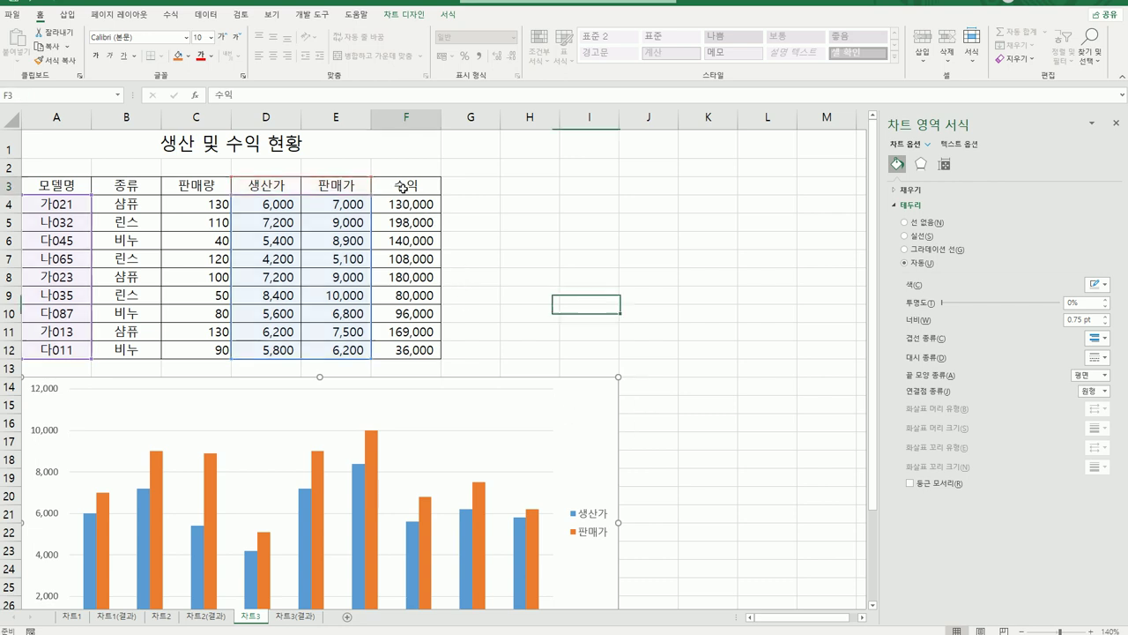
drag(403, 186, 405, 351)
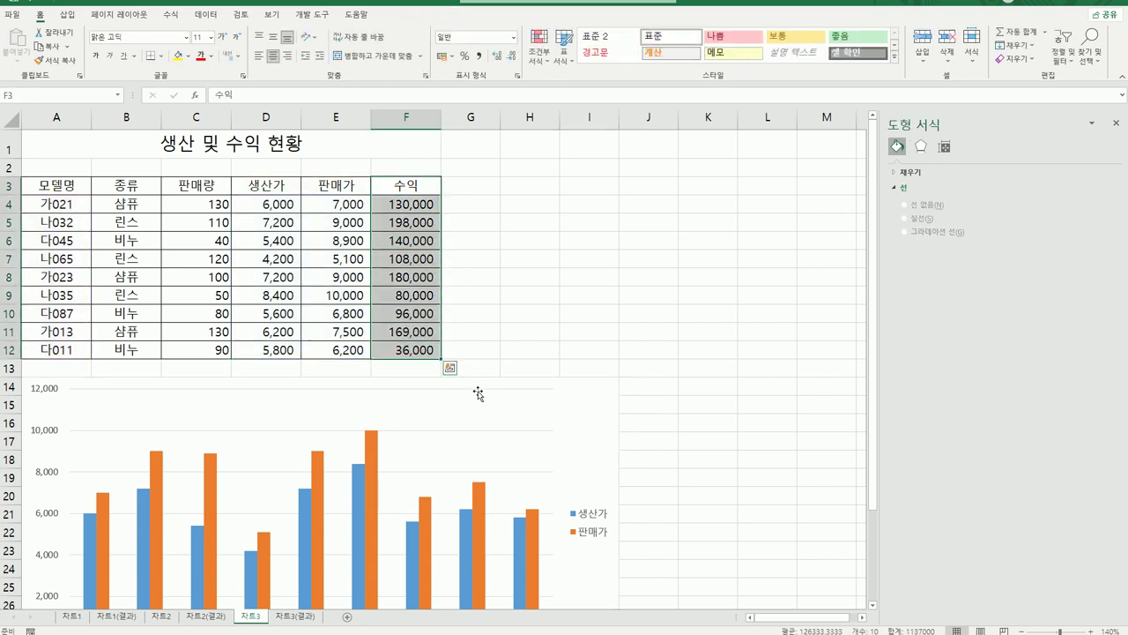
key(ctrl+c)
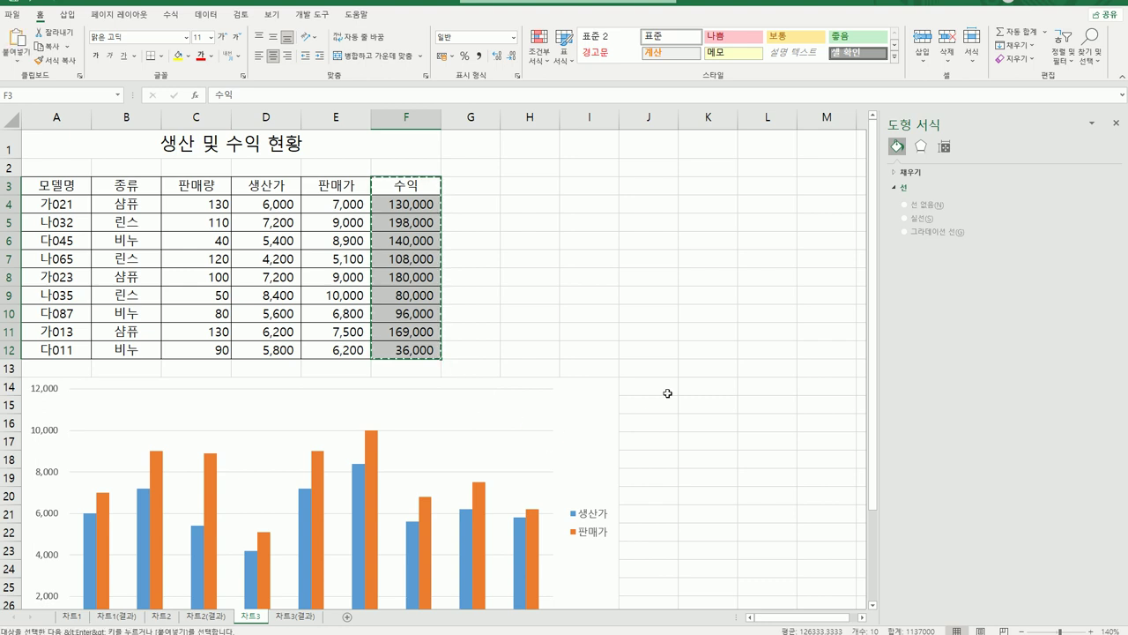
scroll(668, 394, down, 2)
click(611, 308)
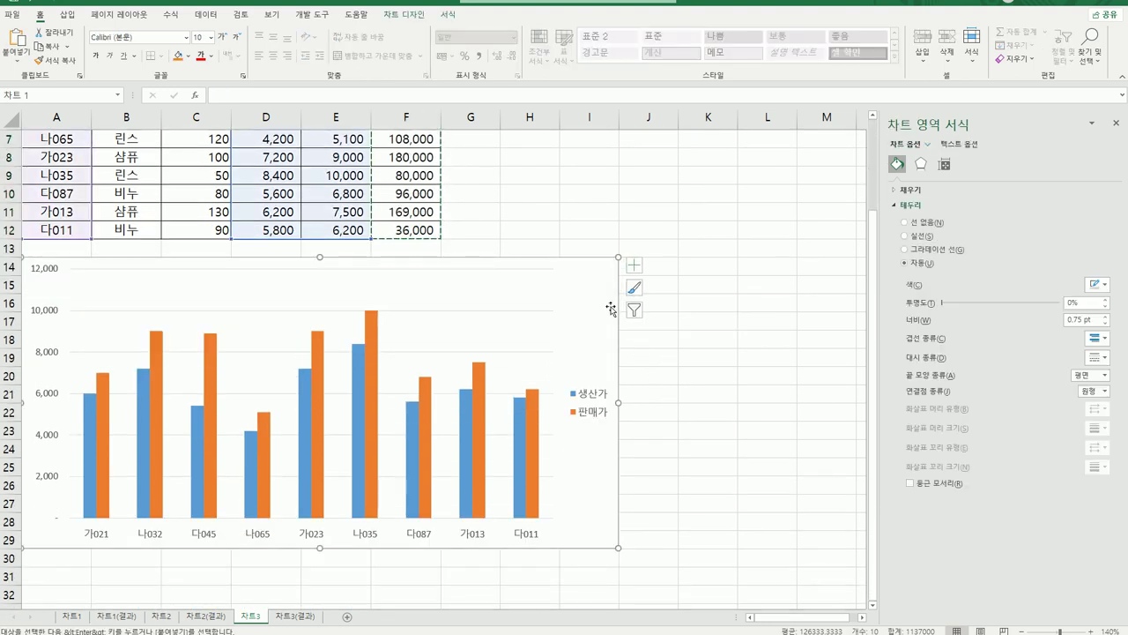
key(ctrl+v)
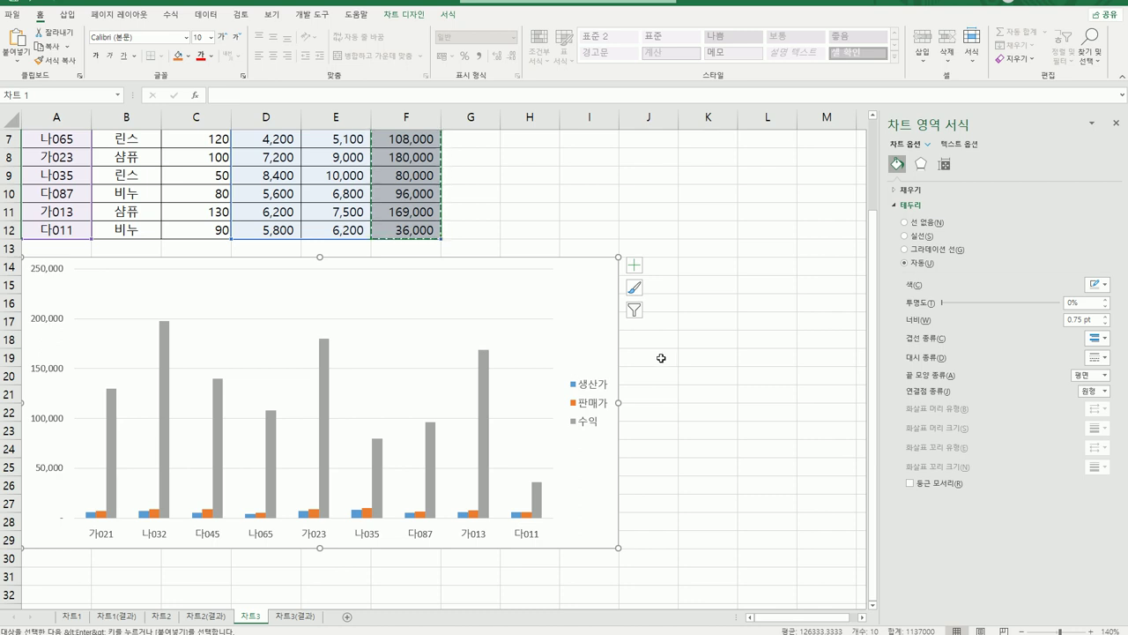
Check the chart's data range and series list in the data source selection (데이터 선택) without changing anything.
right_click(449, 292)
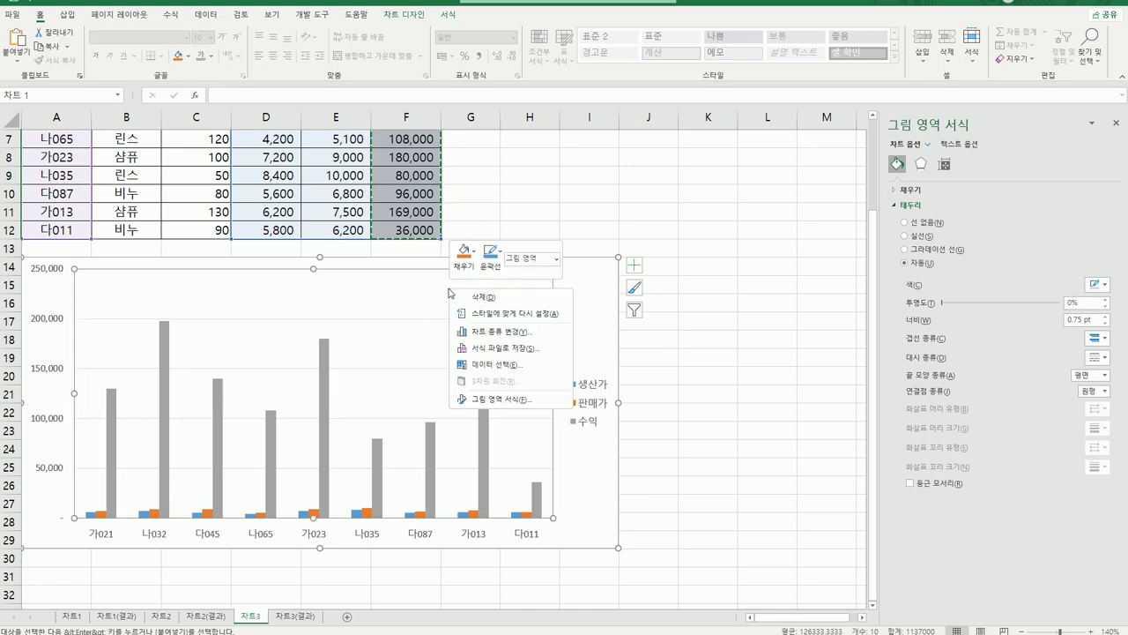
click(520, 364)
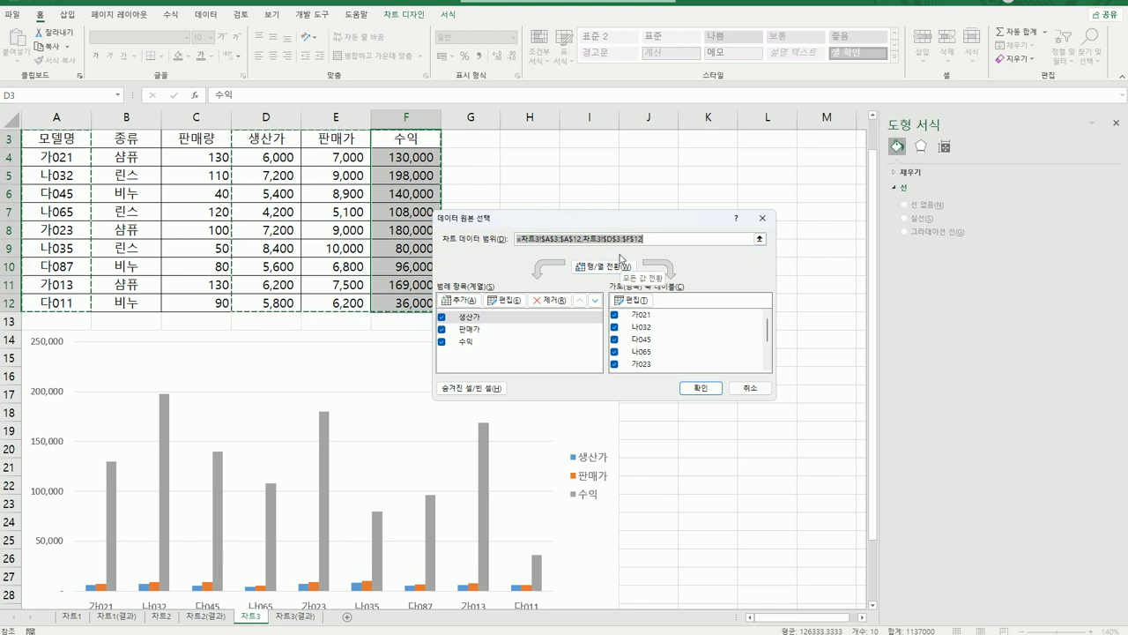
click(749, 388)
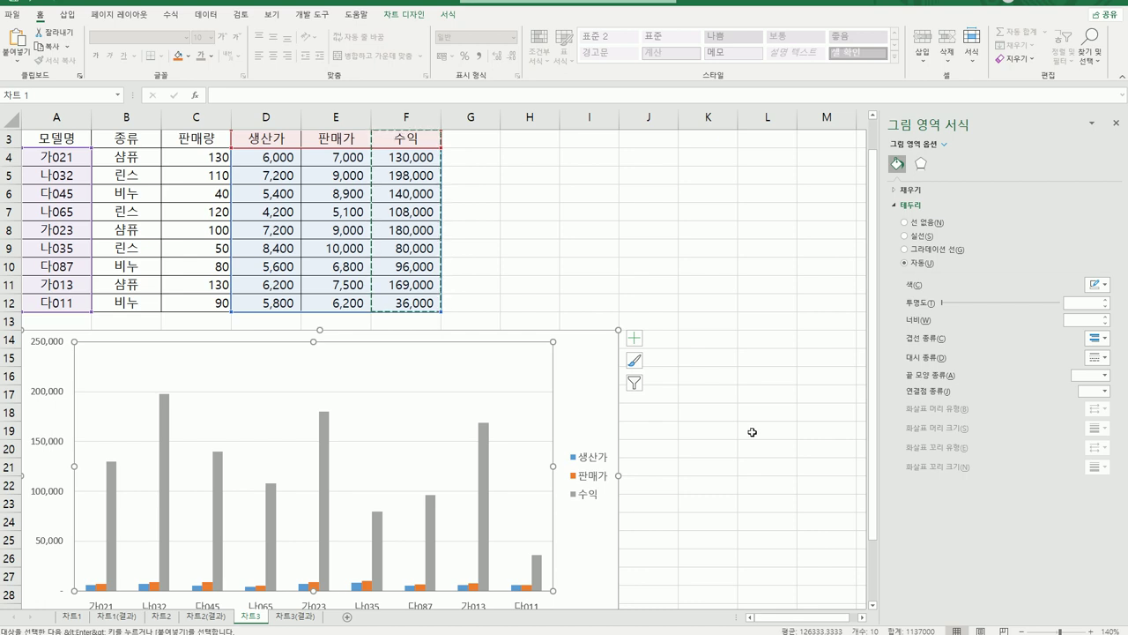
Change the 수익 series to a line with markers (표식이 있는 꺾은선형) on the secondary axis (보조 축).
click(163, 425)
scroll(183, 426, down, 1)
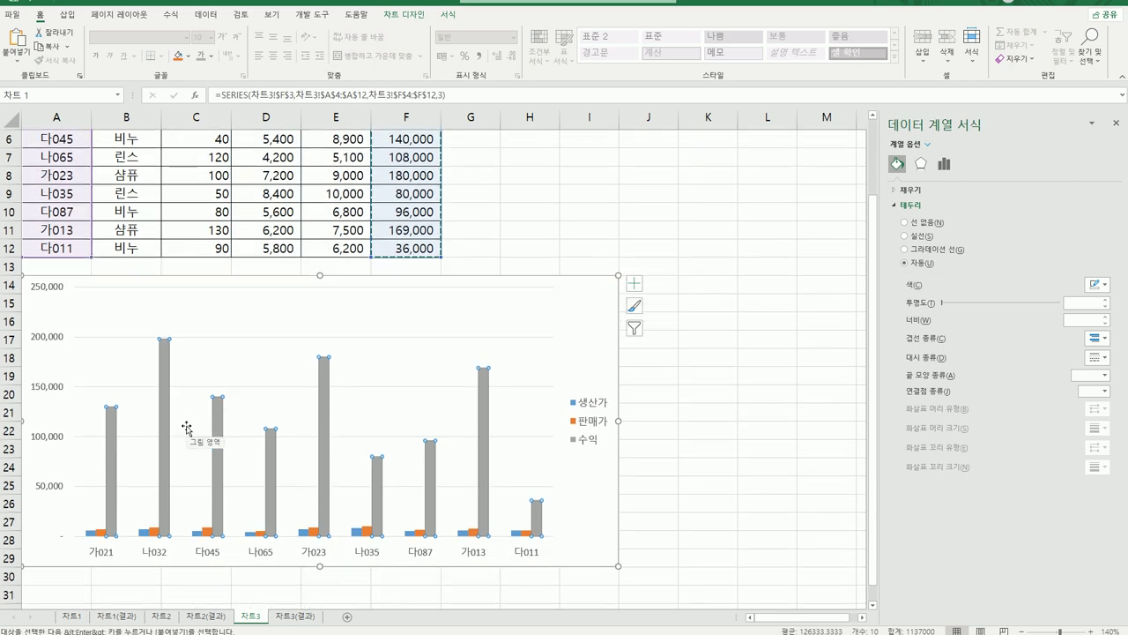
mouse_move(167, 357)
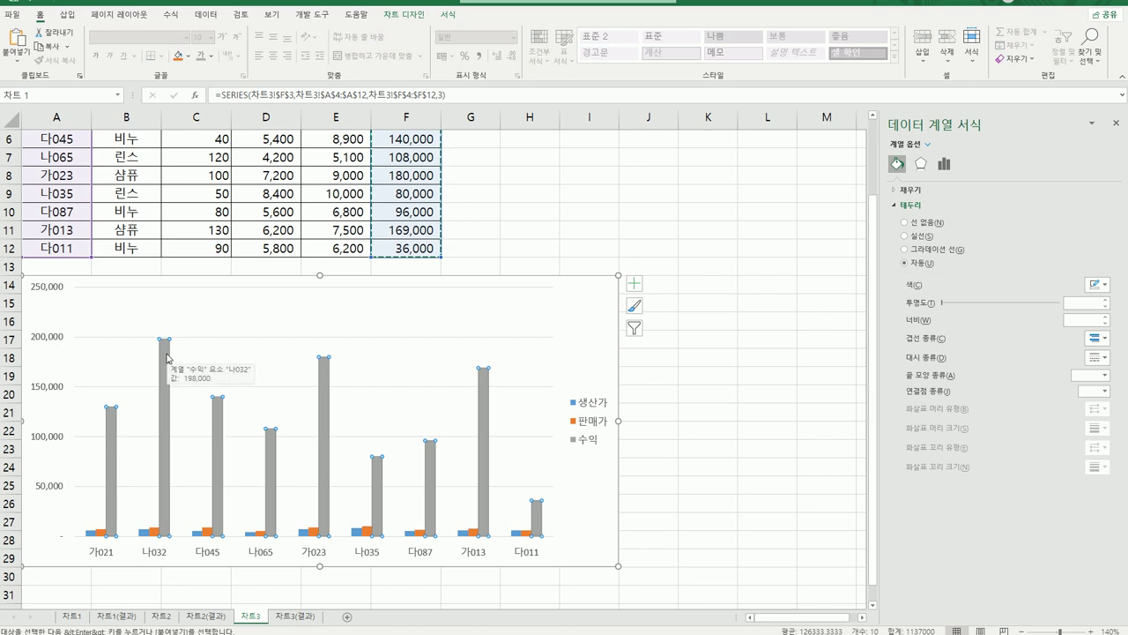
right_click(168, 352)
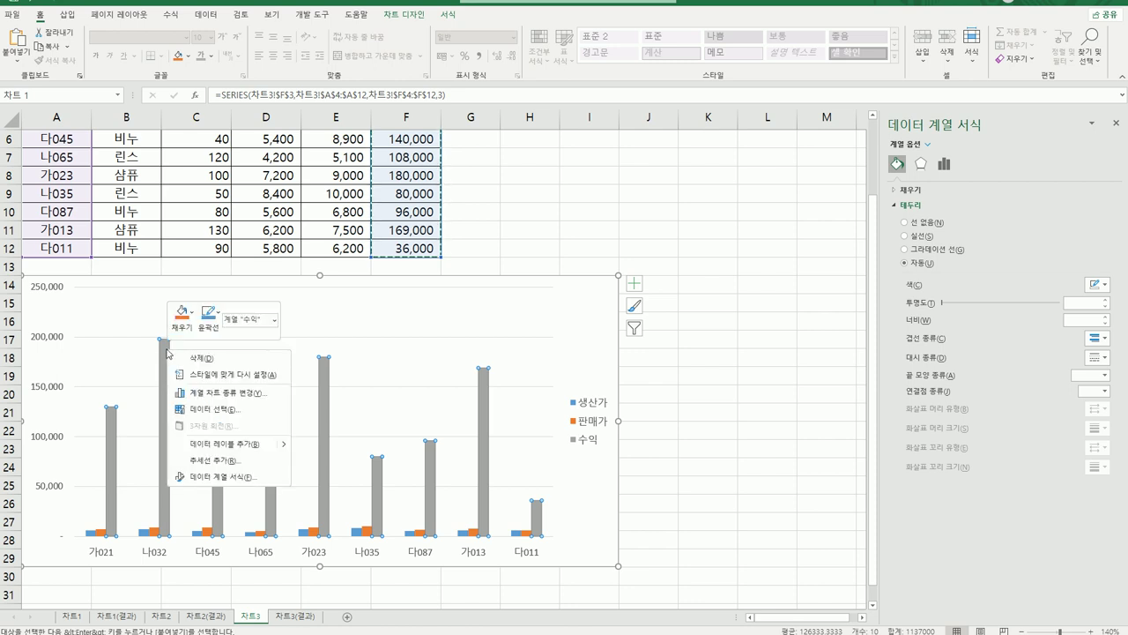
click(259, 403)
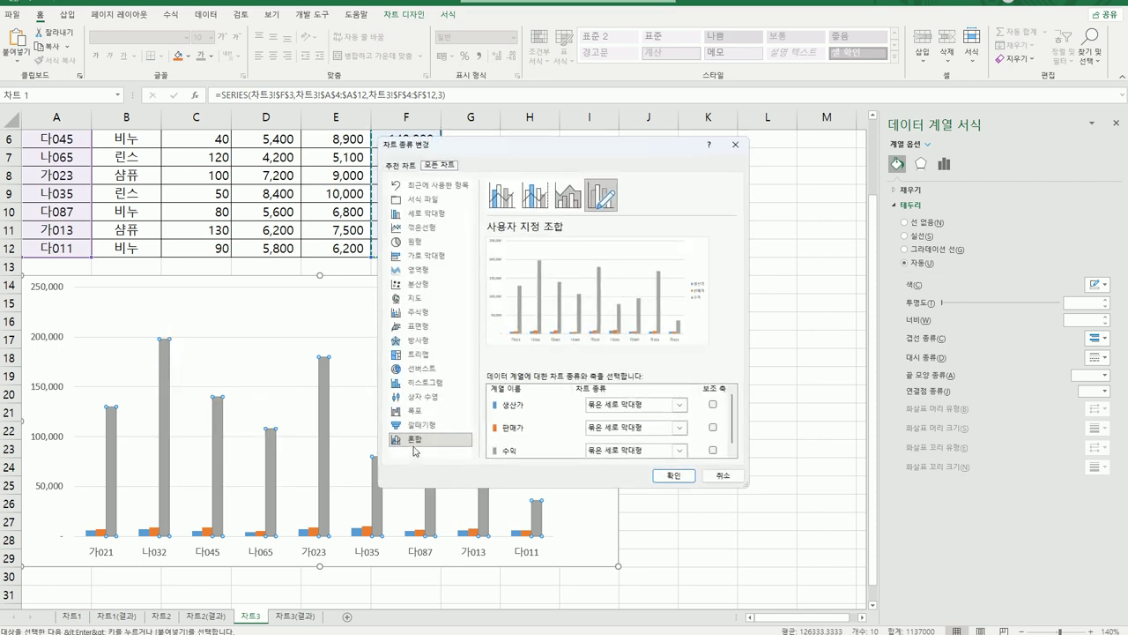
click(679, 451)
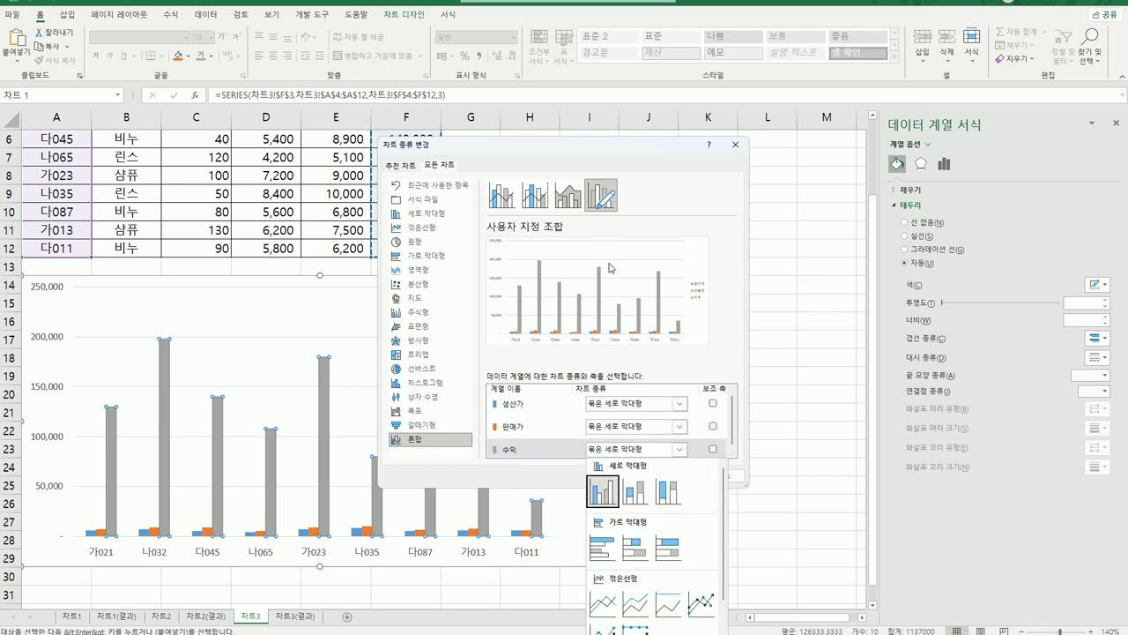
key(Escape)
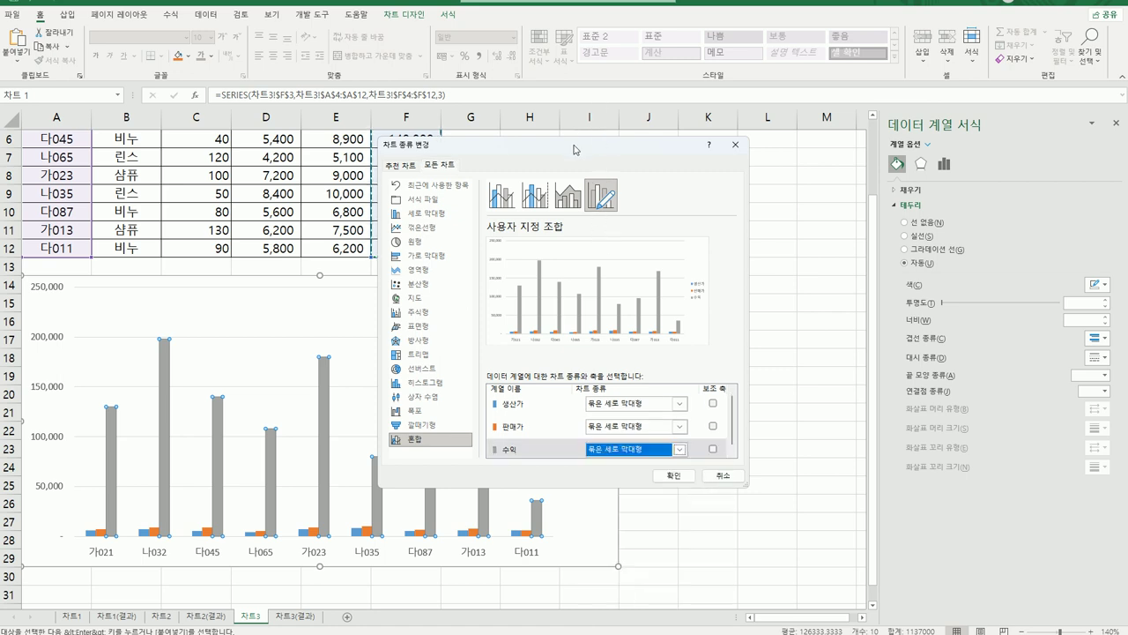
drag(577, 145, 449, 61)
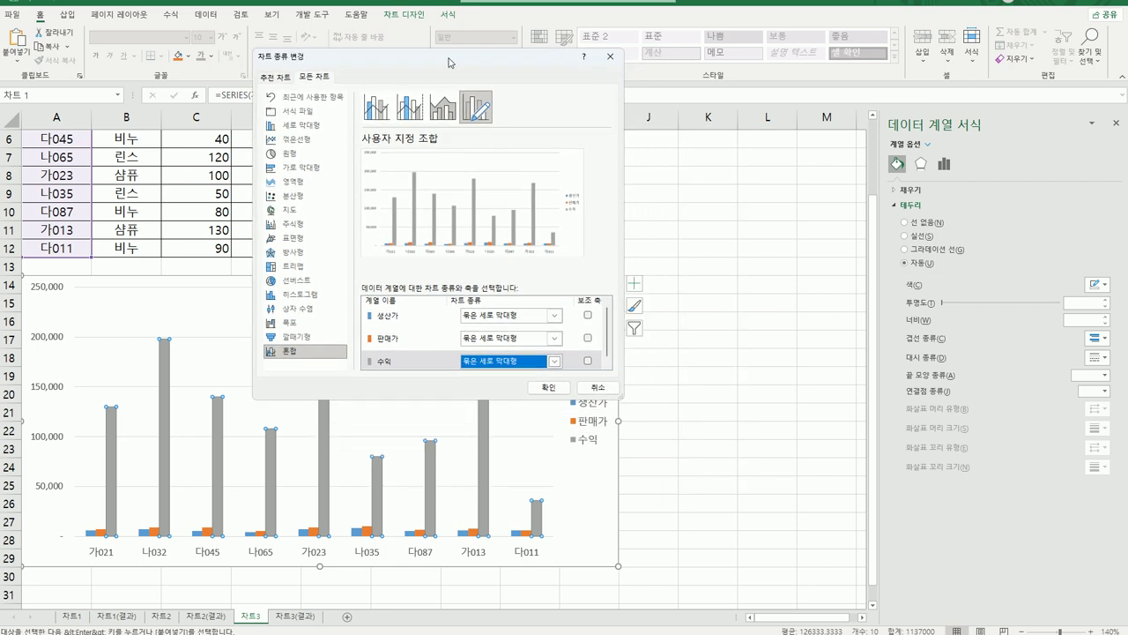
click(553, 362)
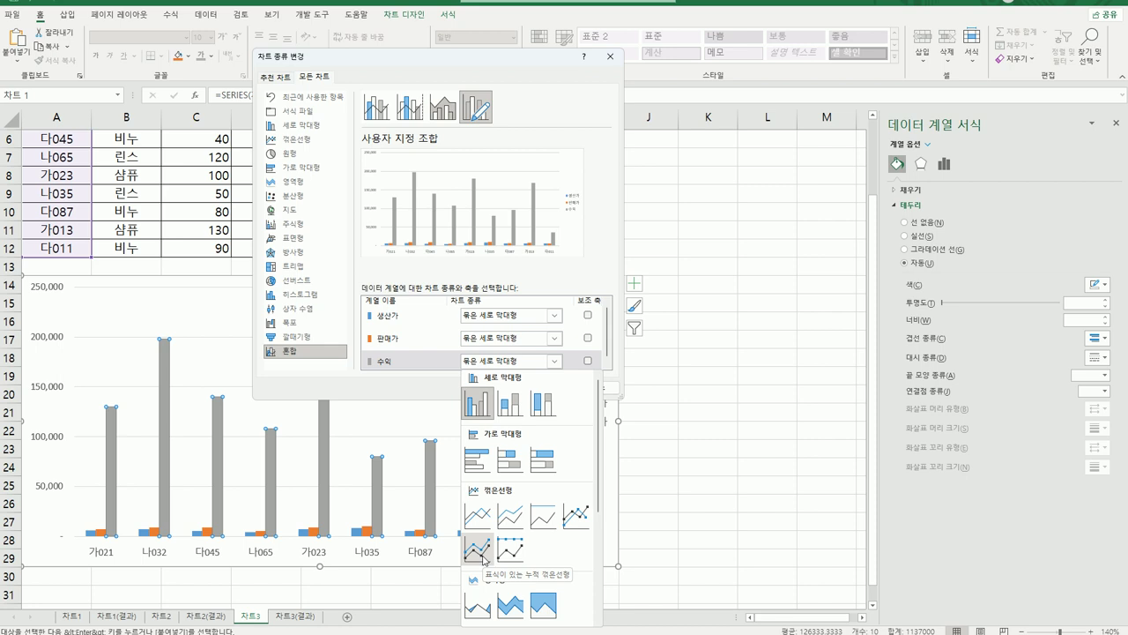
click(592, 519)
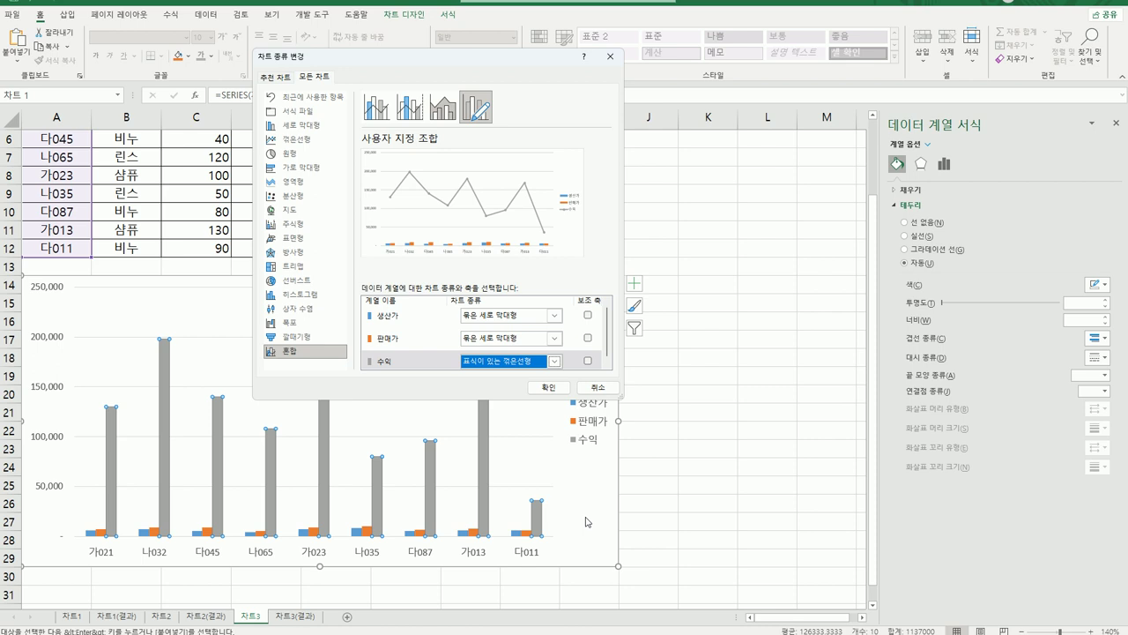
click(588, 361)
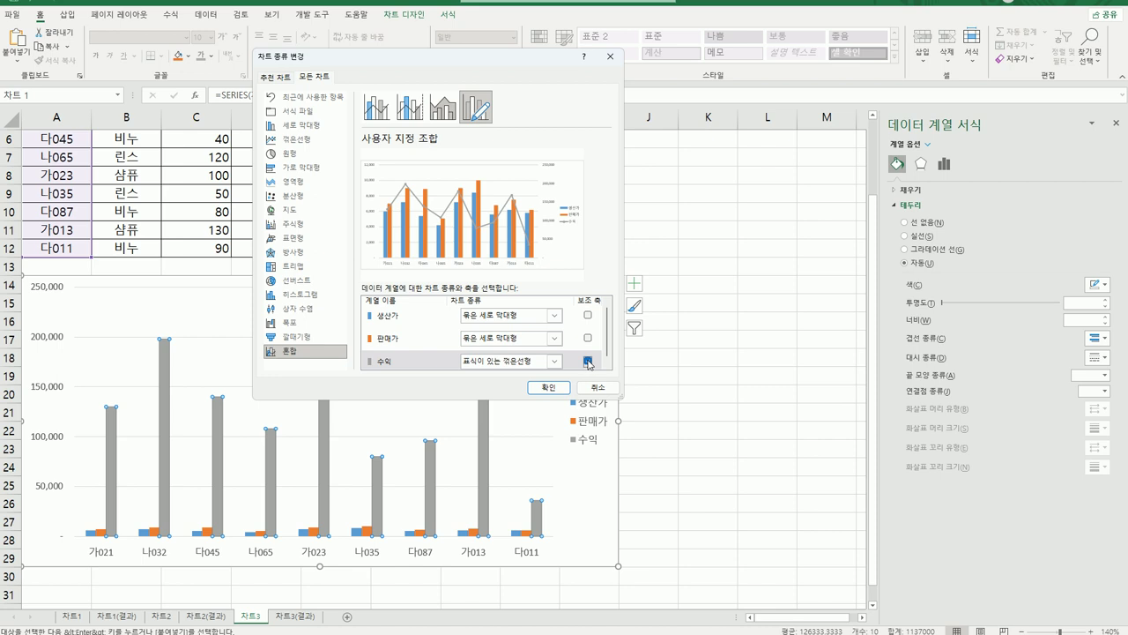
click(547, 387)
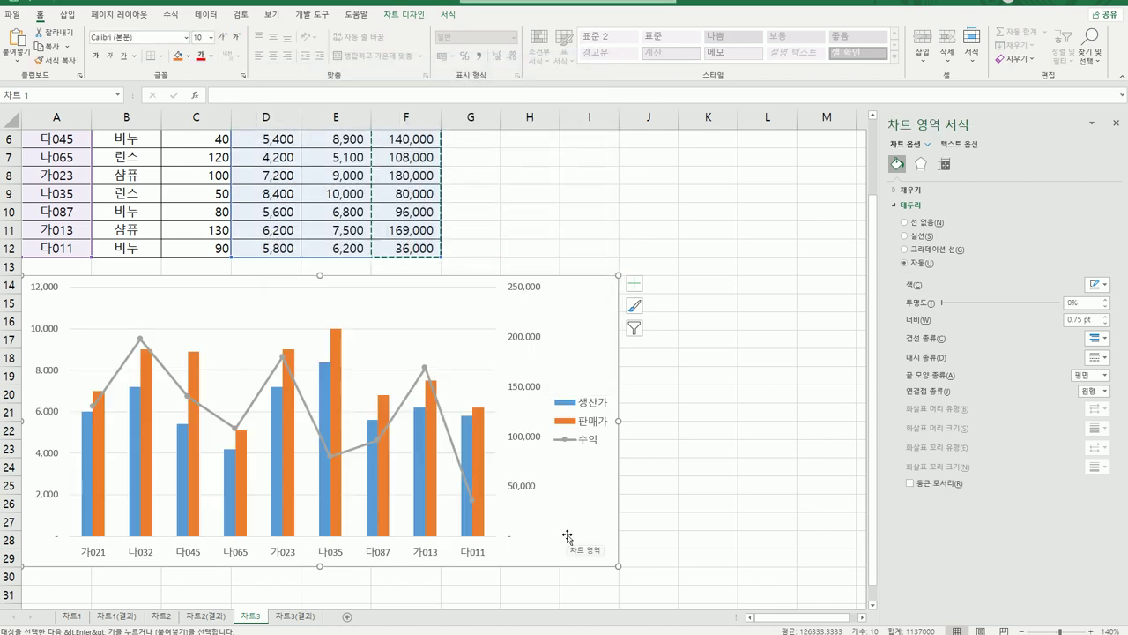
Set the maximum bound (최대값) of the secondary vertical axis to 200000.
click(522, 356)
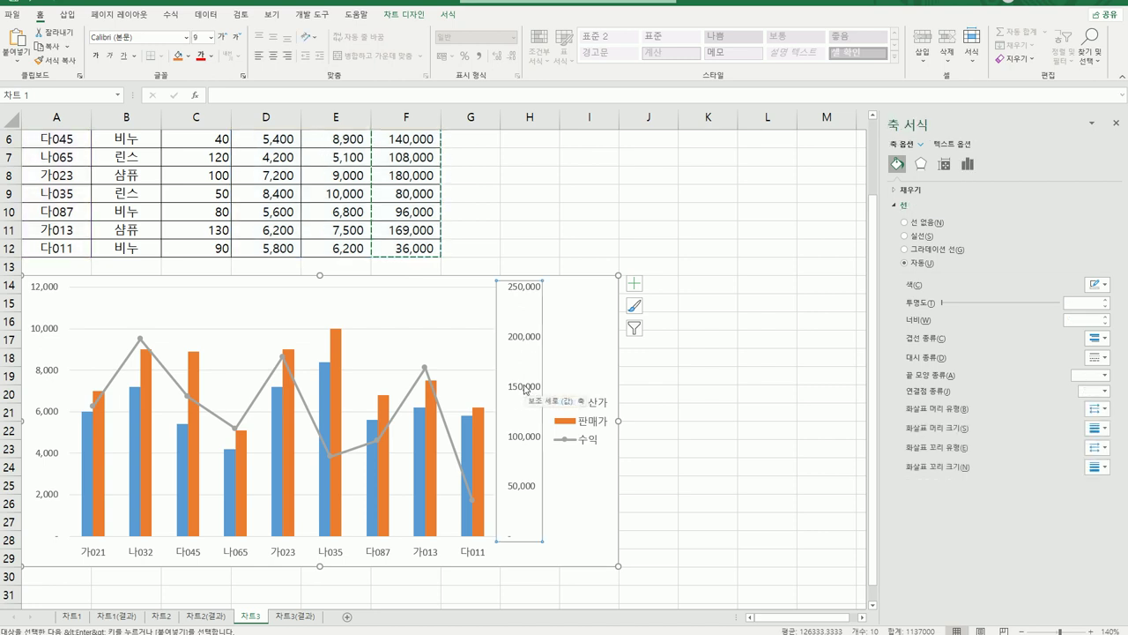
click(968, 165)
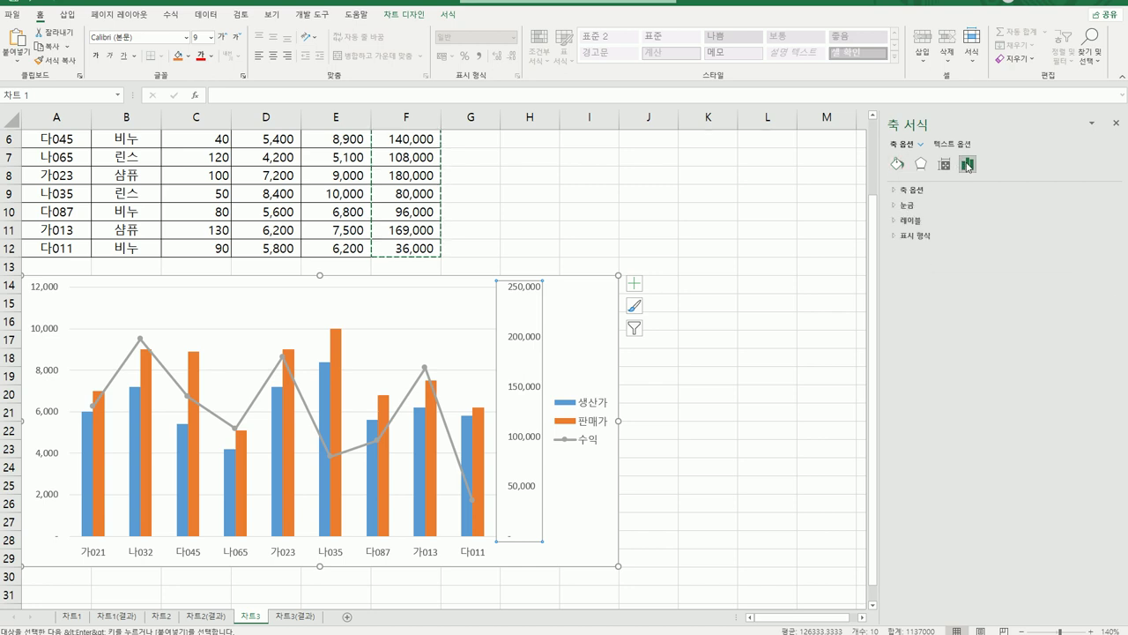
click(922, 194)
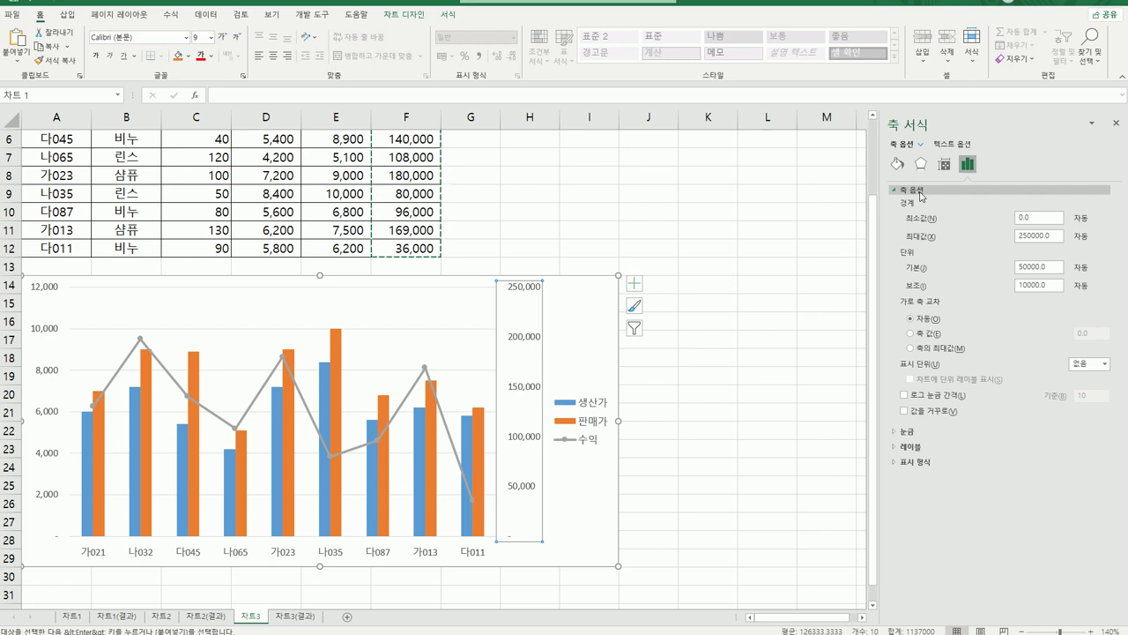
click(1046, 236)
drag(1046, 240, 943, 240)
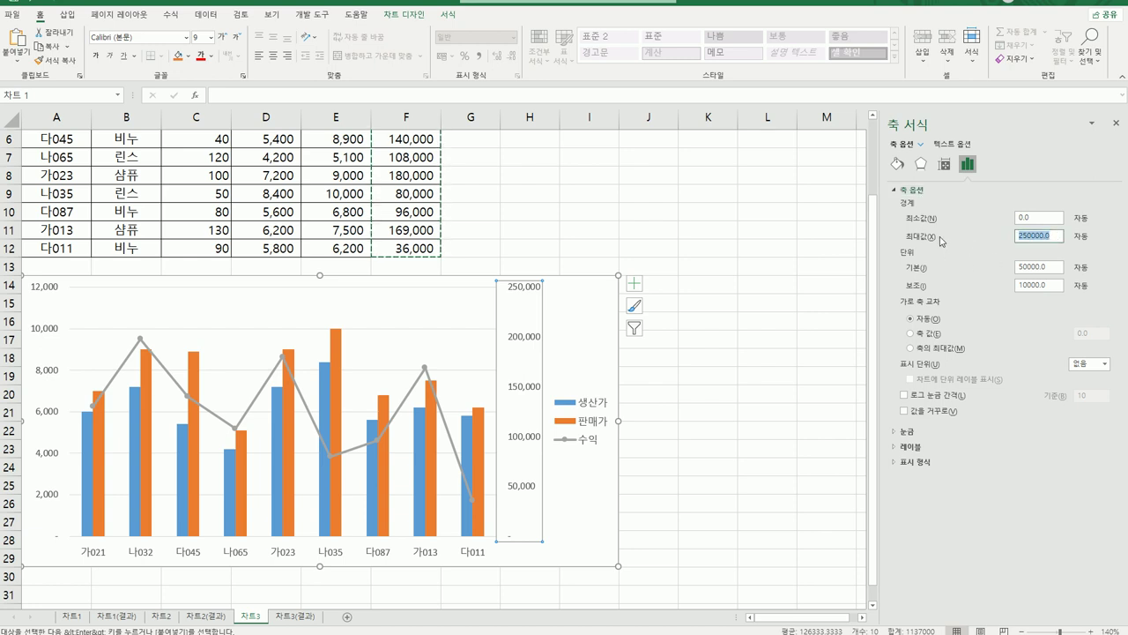
text(2000)
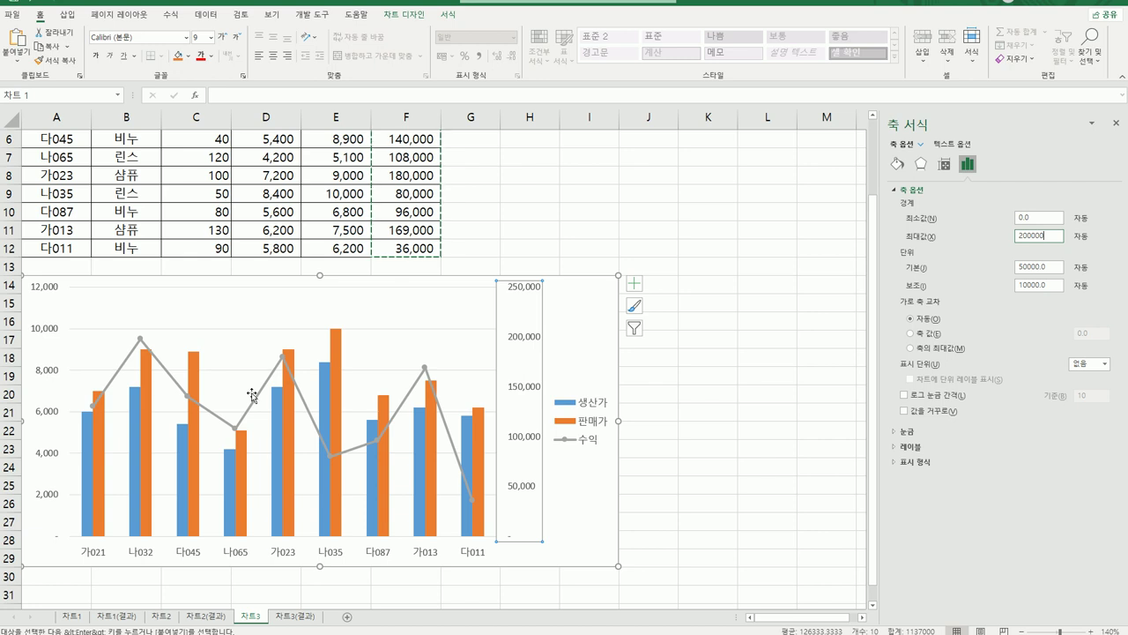
mouse_move(285, 358)
key(Return)
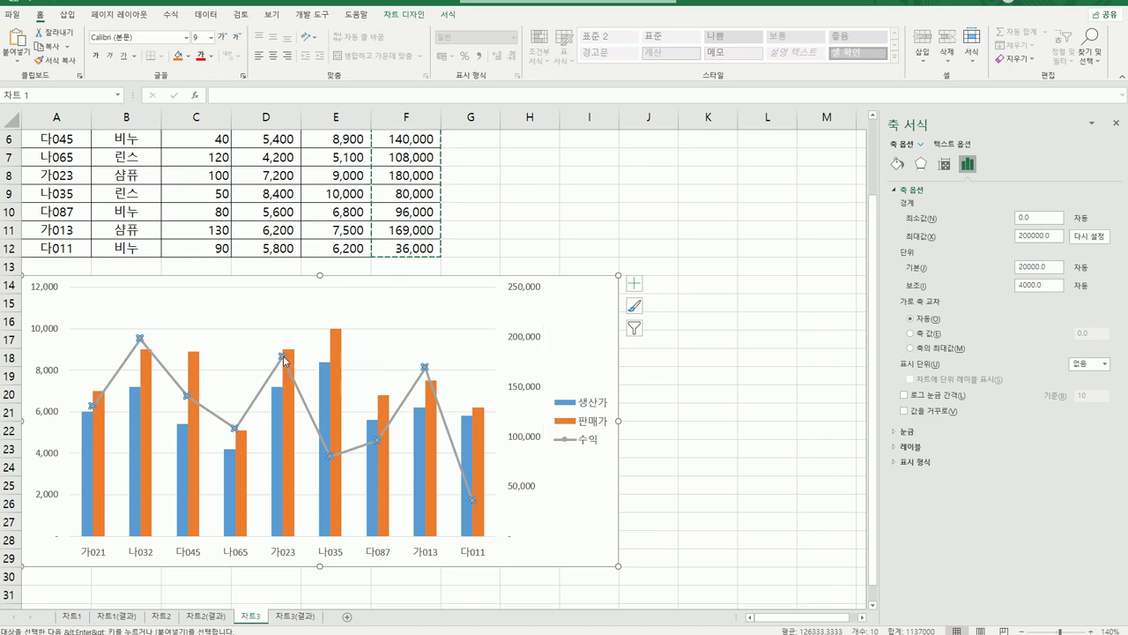
Add a data label above (위쪽) only the 가023 point of the 수익 series.
click(284, 310)
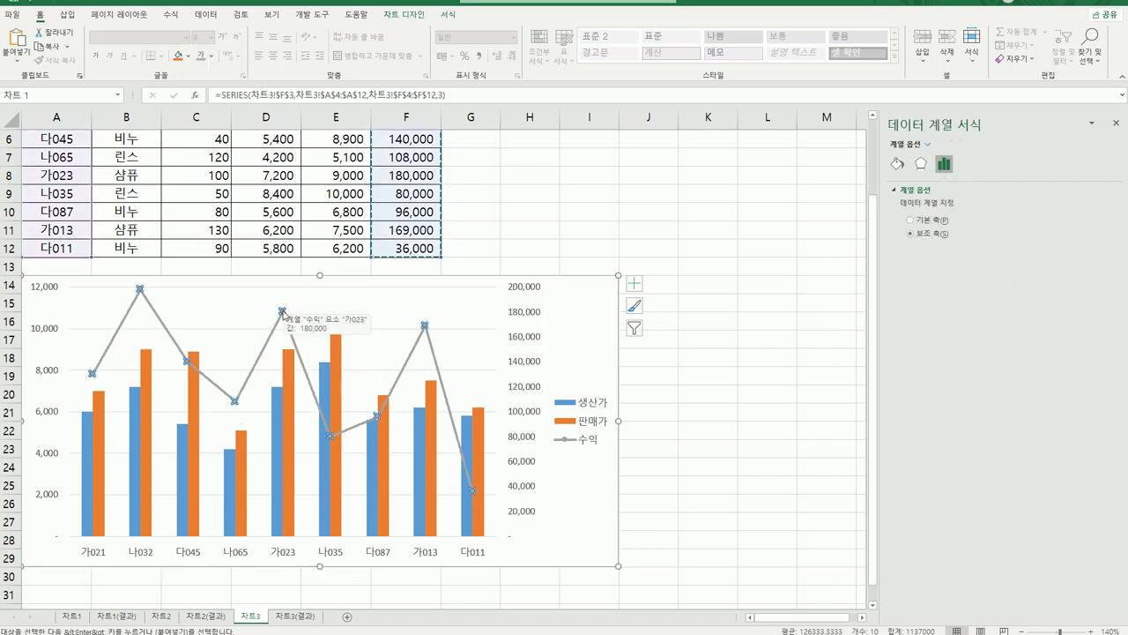
click(283, 313)
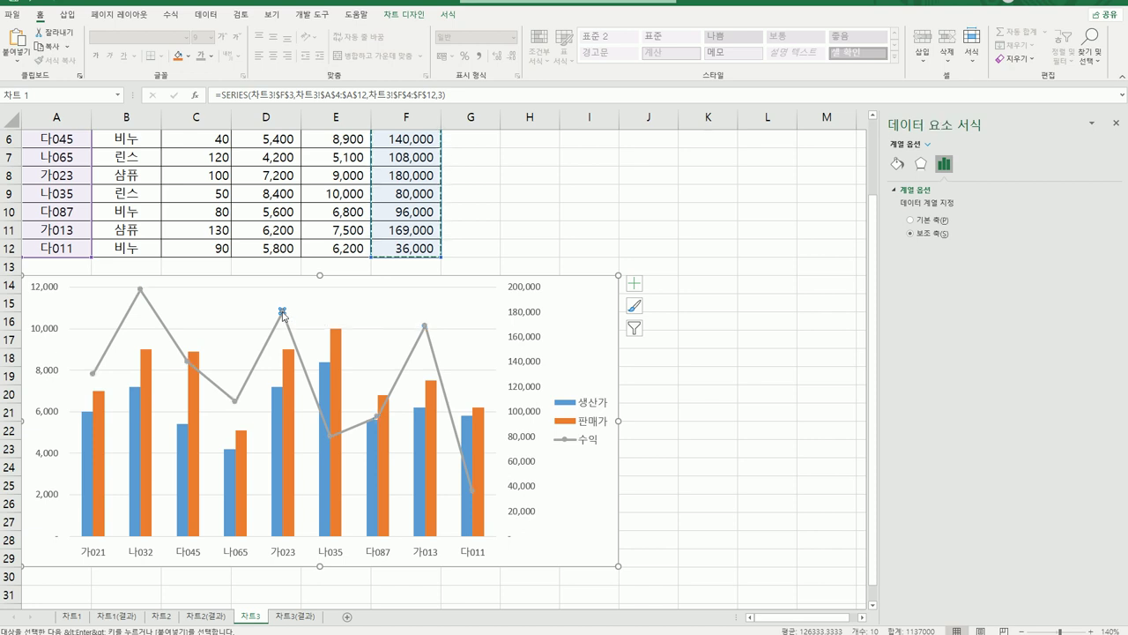
click(634, 283)
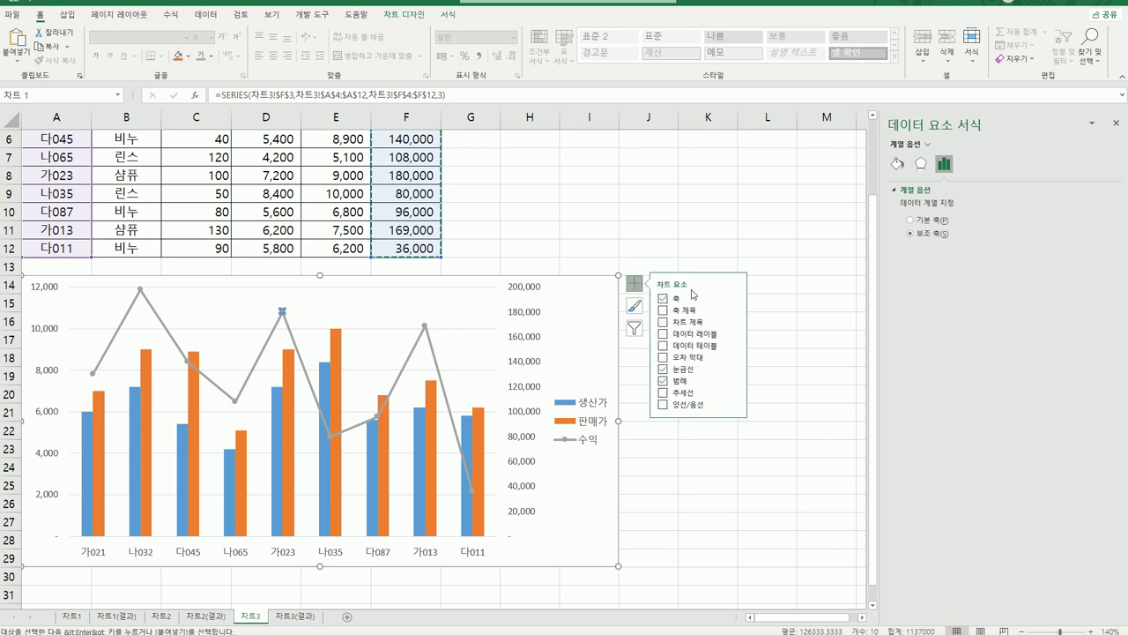
click(736, 347)
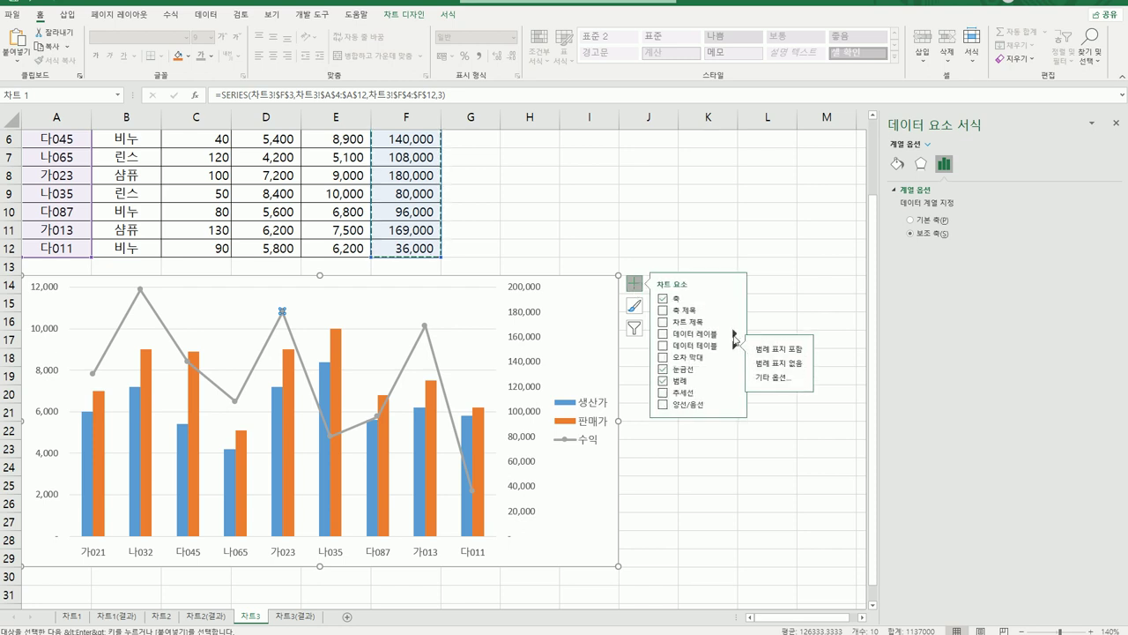
click(734, 334)
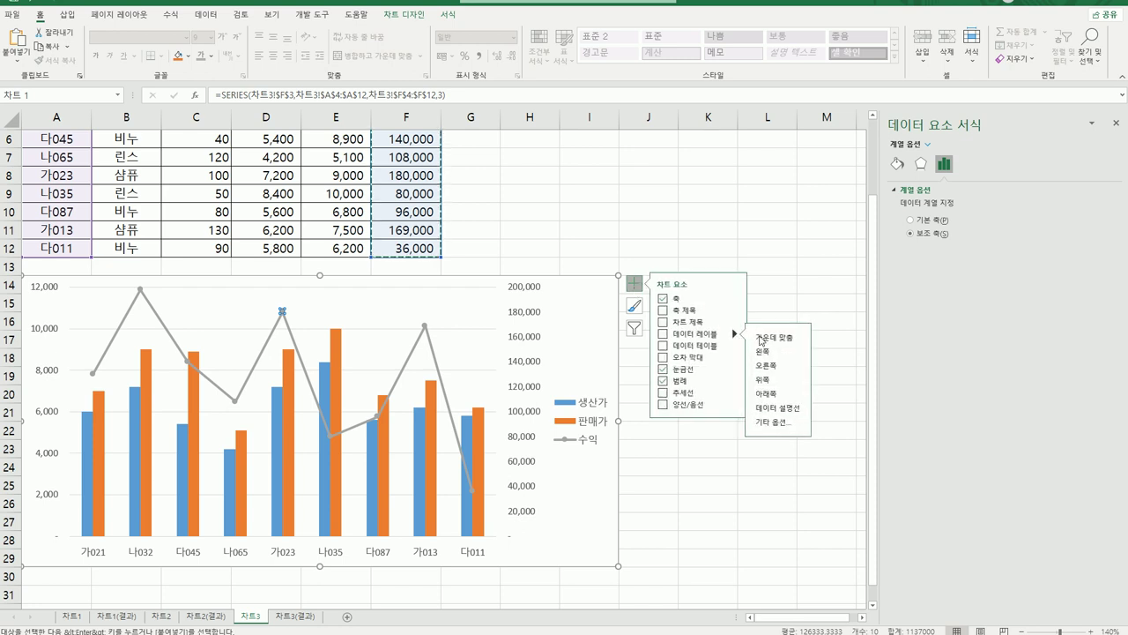
click(770, 381)
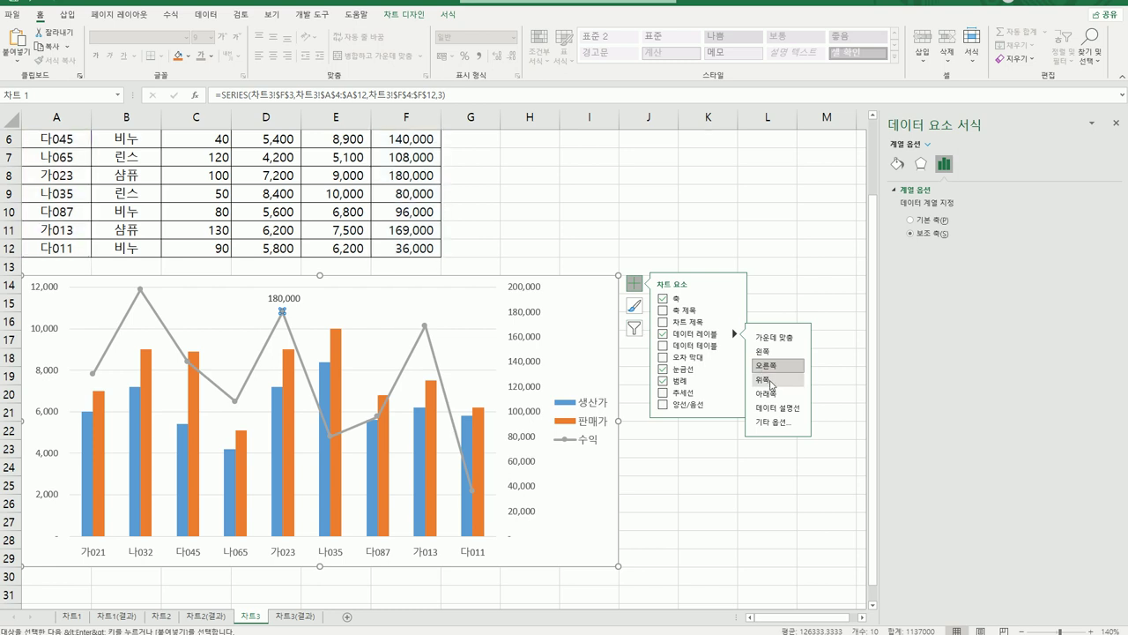
click(720, 543)
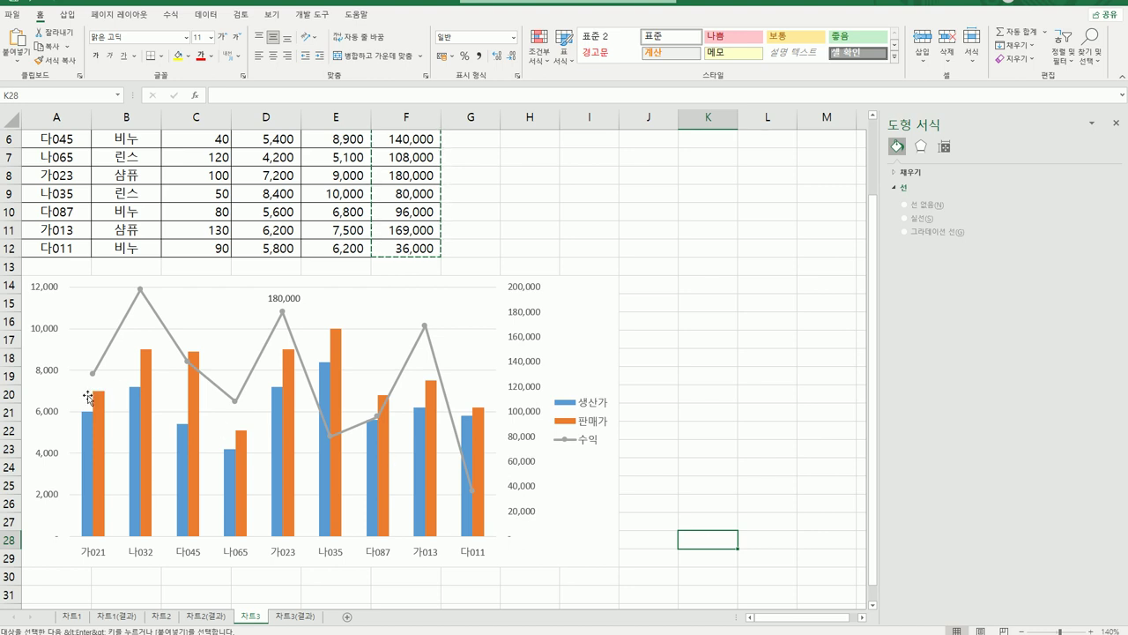
Add a primary vertical axis title (기본 세로) to the chart.
click(580, 309)
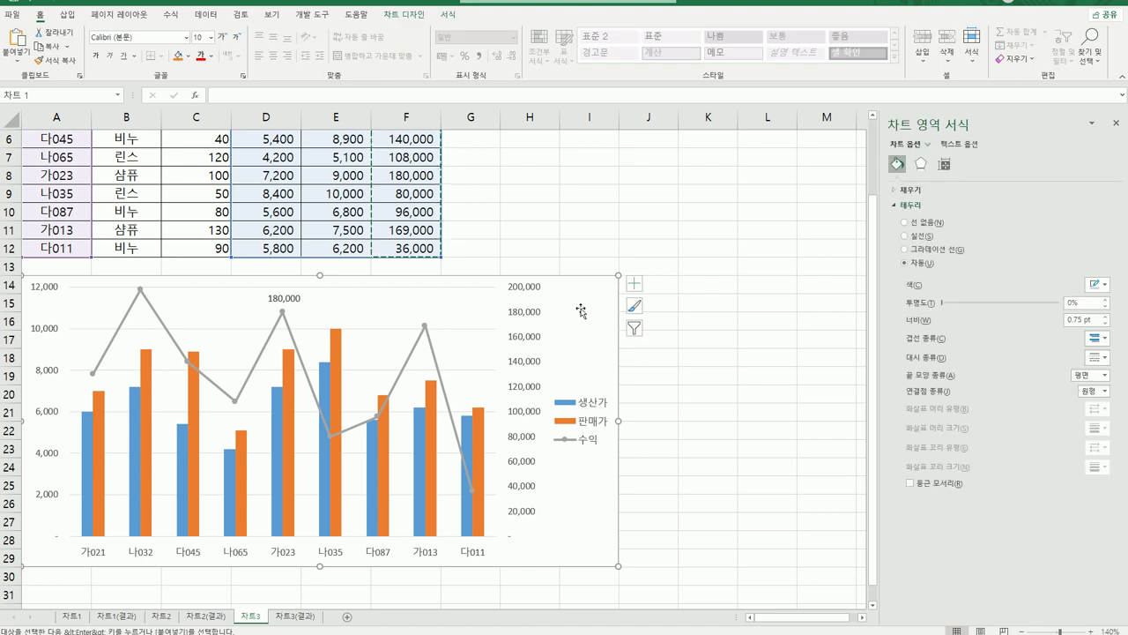
click(632, 292)
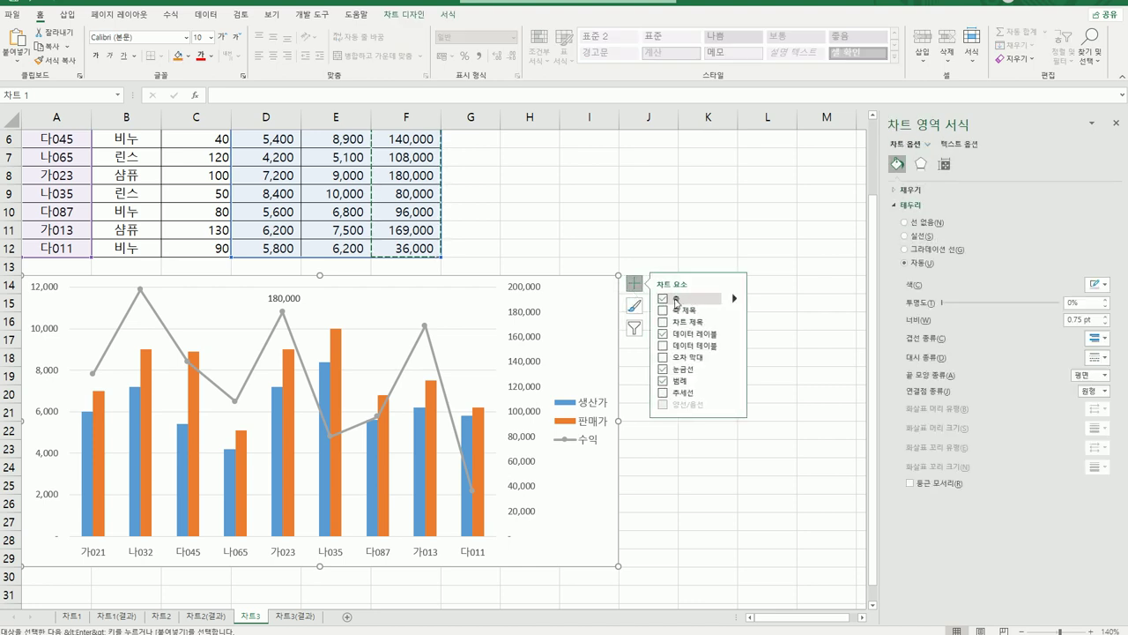
click(734, 312)
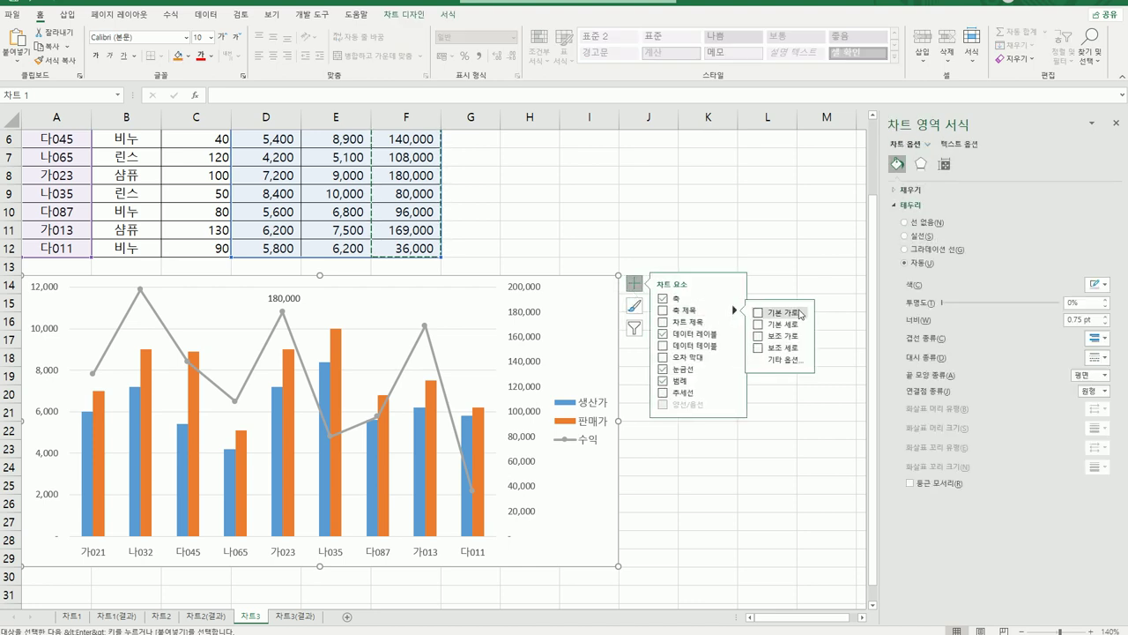
click(798, 328)
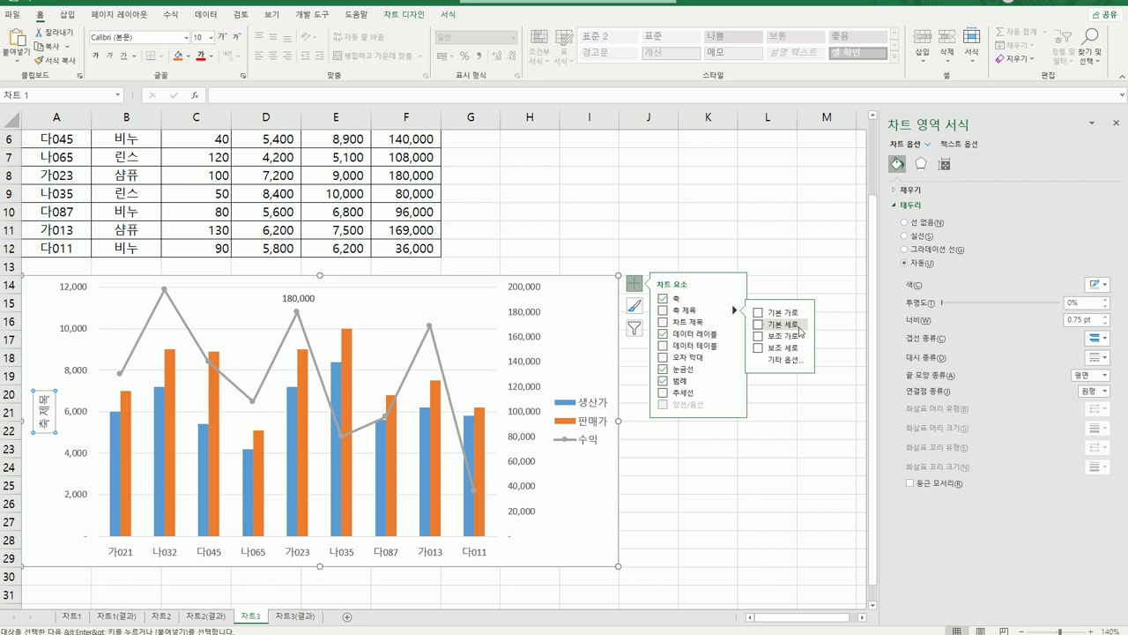
click(798, 327)
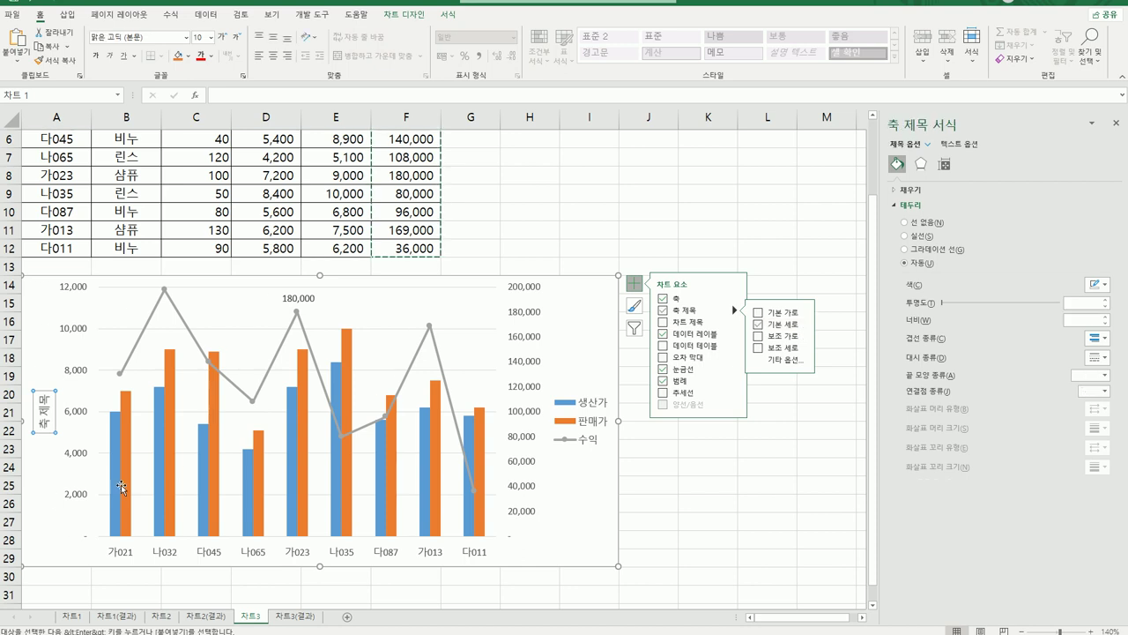
Replace the placeholder text of the vertical axis title with 단가.
click(44, 411)
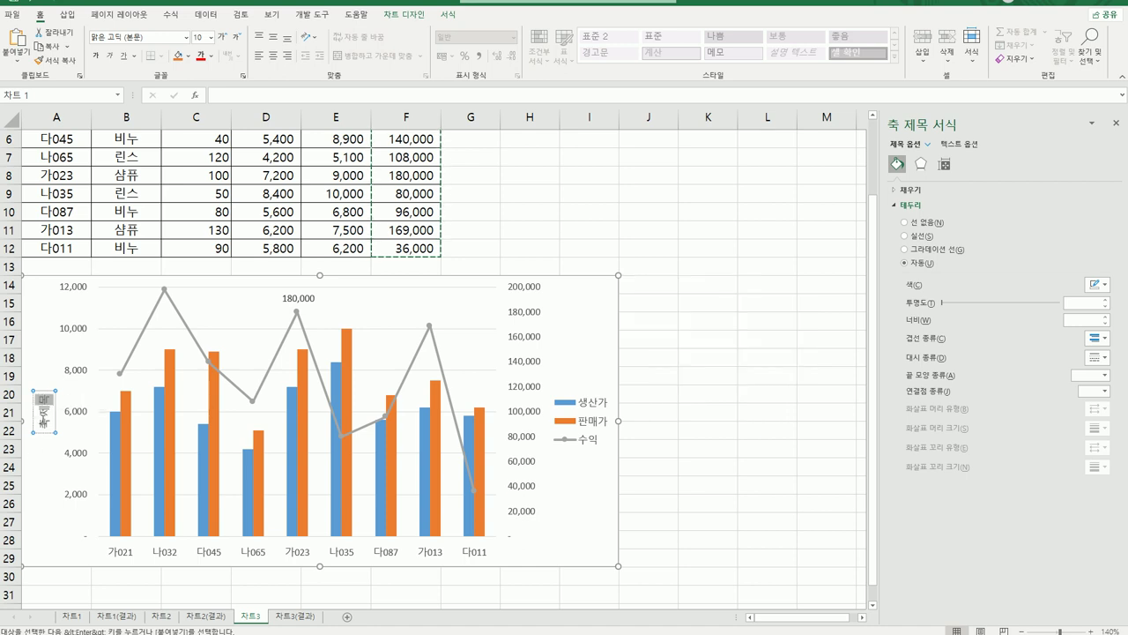
drag(44, 430, 44, 393)
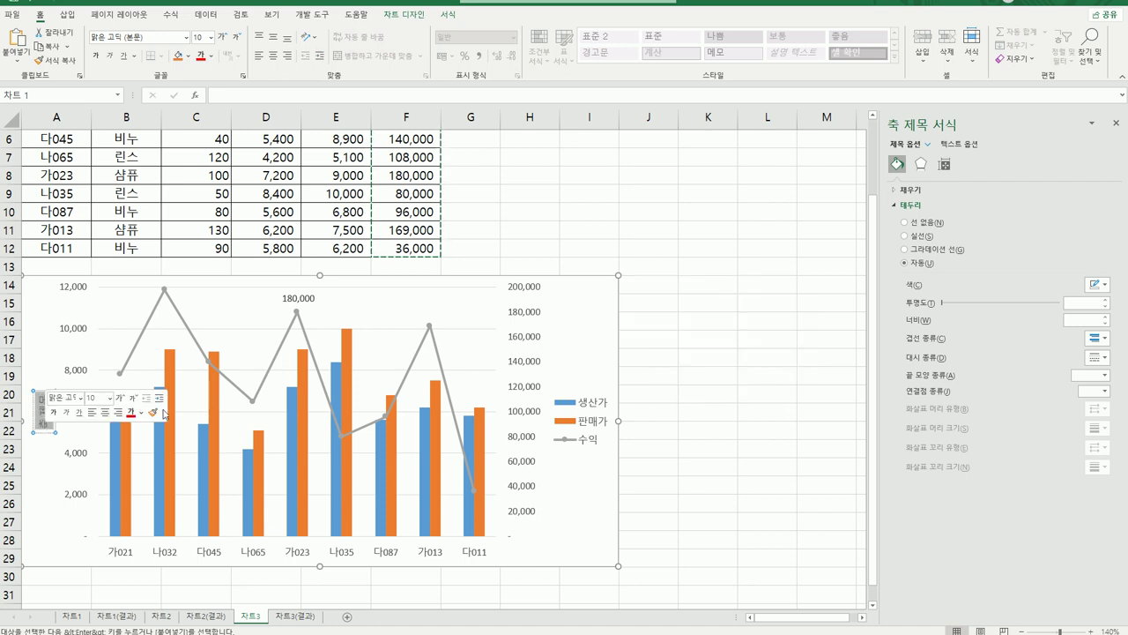
key(Delete)
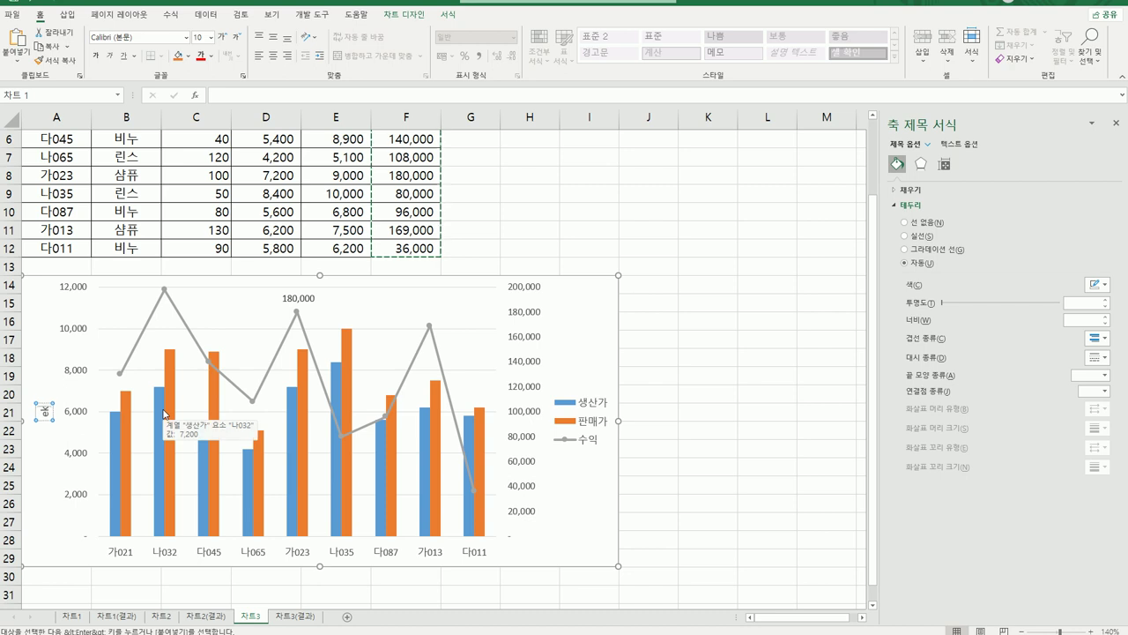
text(금액)
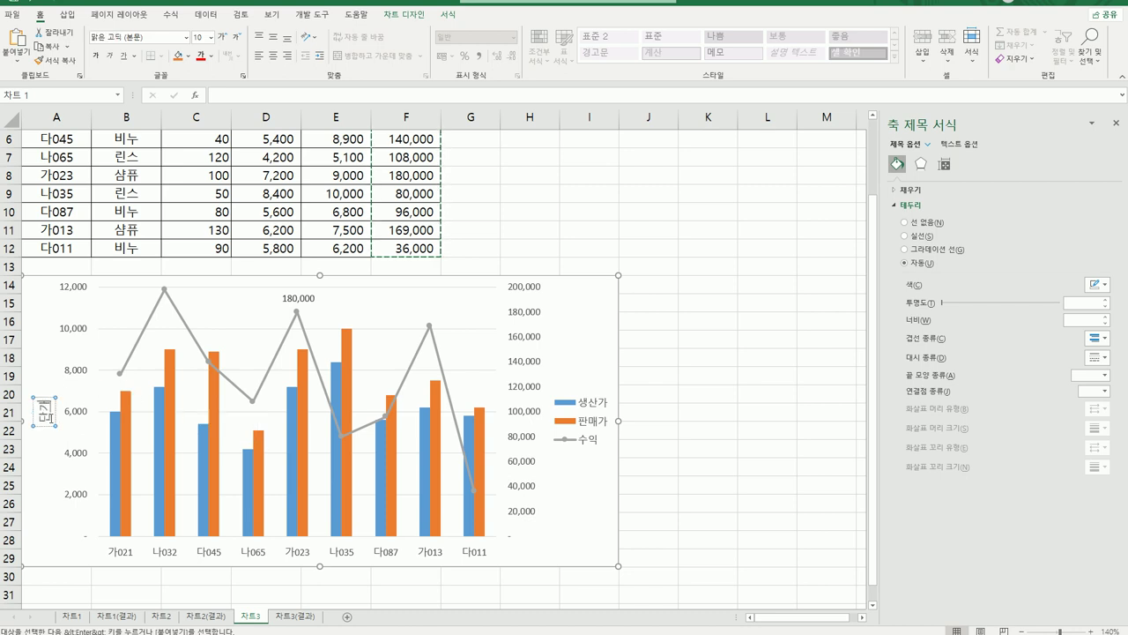
click(57, 418)
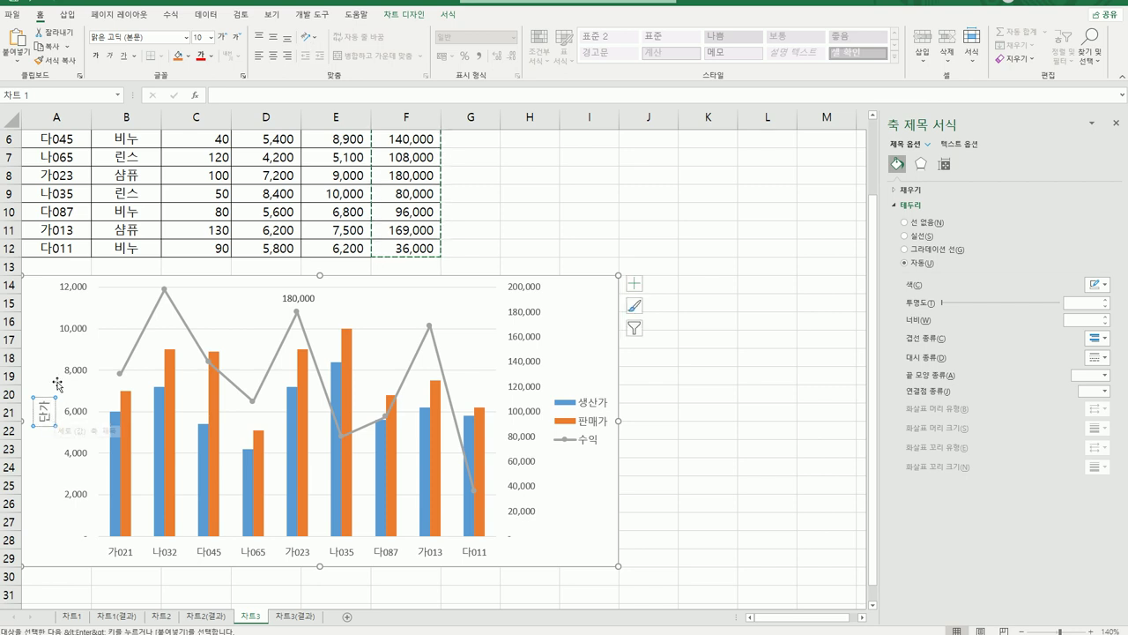
Set the text direction (텍스트 방향) of the 단가 axis title to horizontal (가로).
click(944, 166)
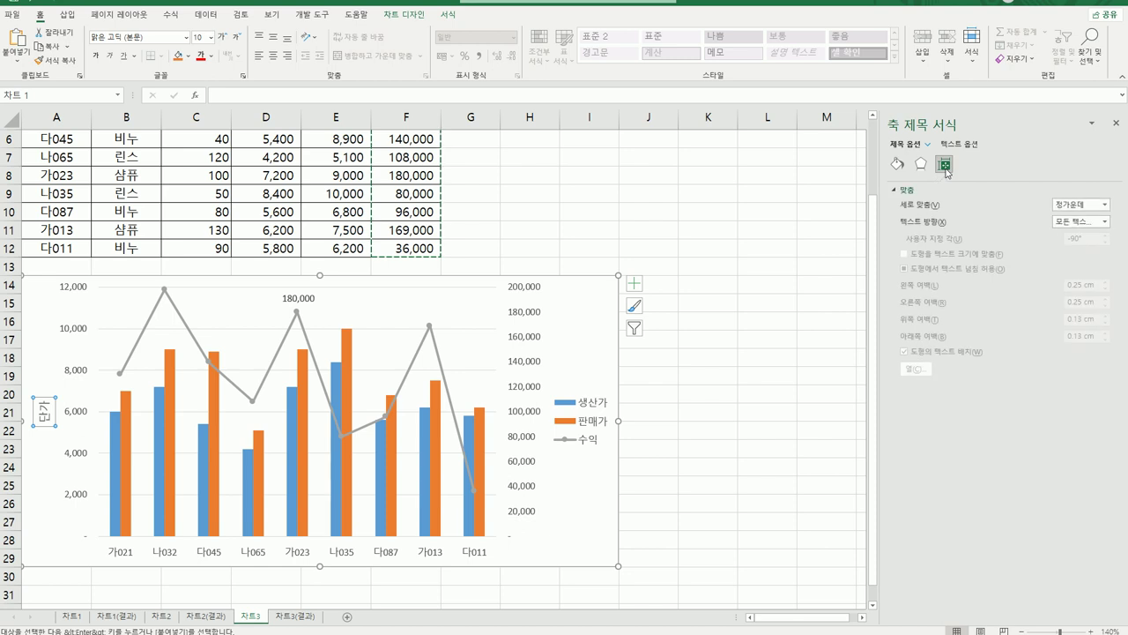
click(1105, 221)
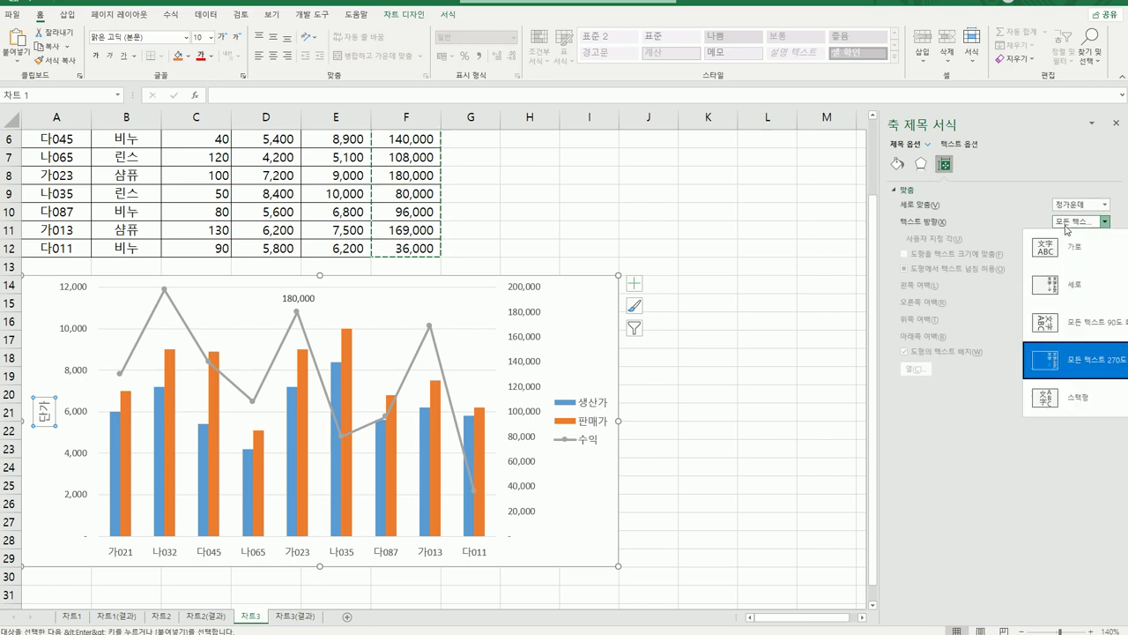
click(1060, 262)
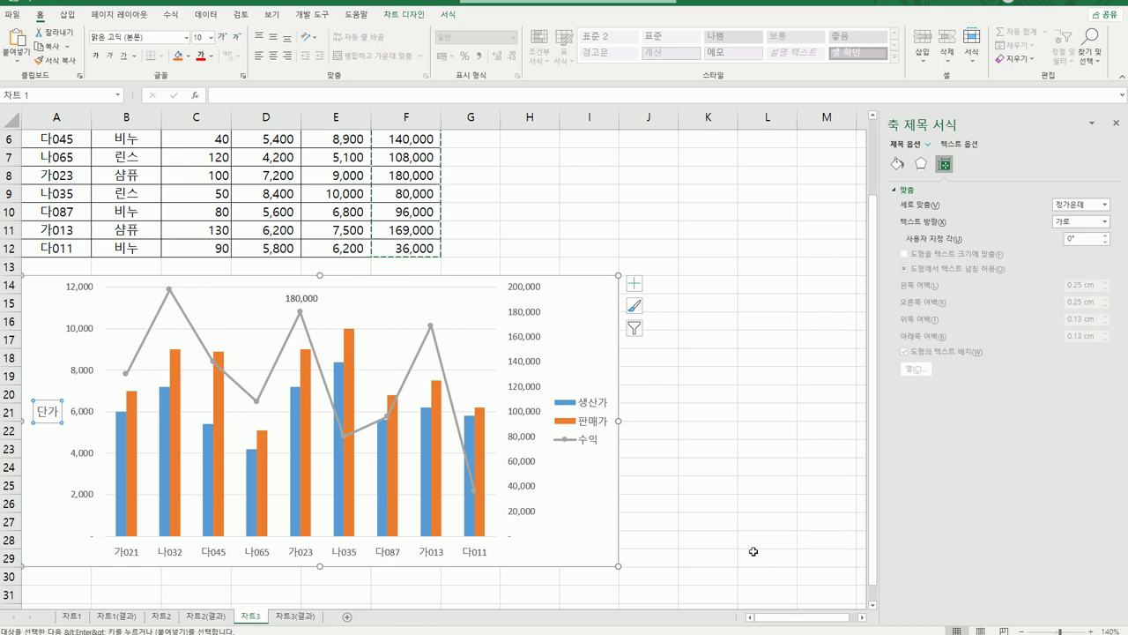
Change the chart's colors to the fifth monochromatic (단색형) palette, the dark blue gradation.
click(588, 309)
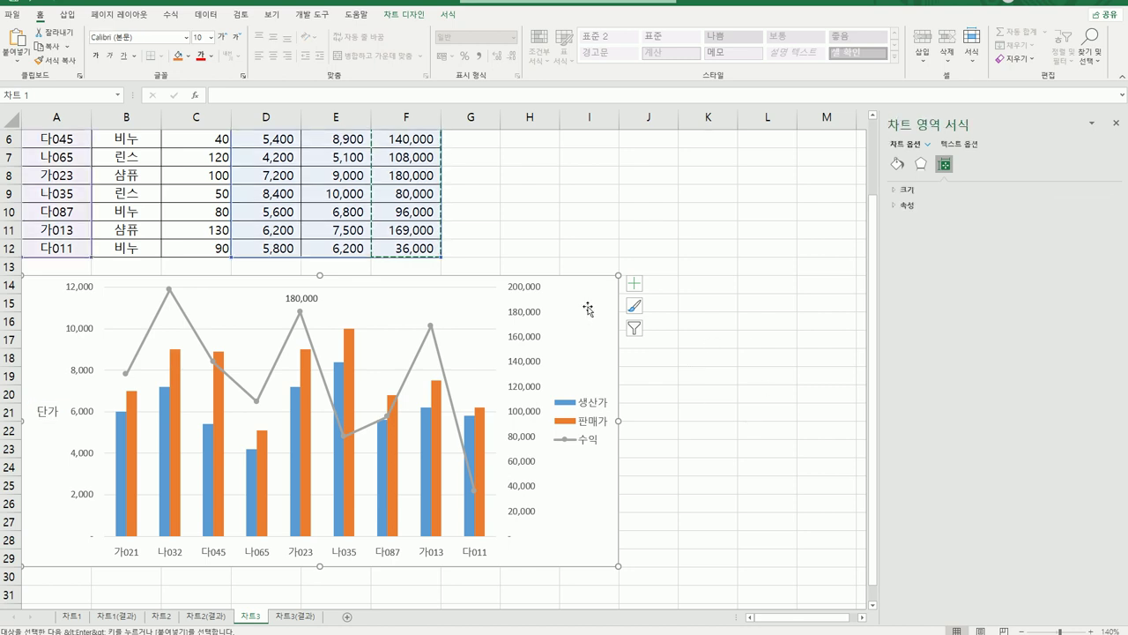
click(402, 15)
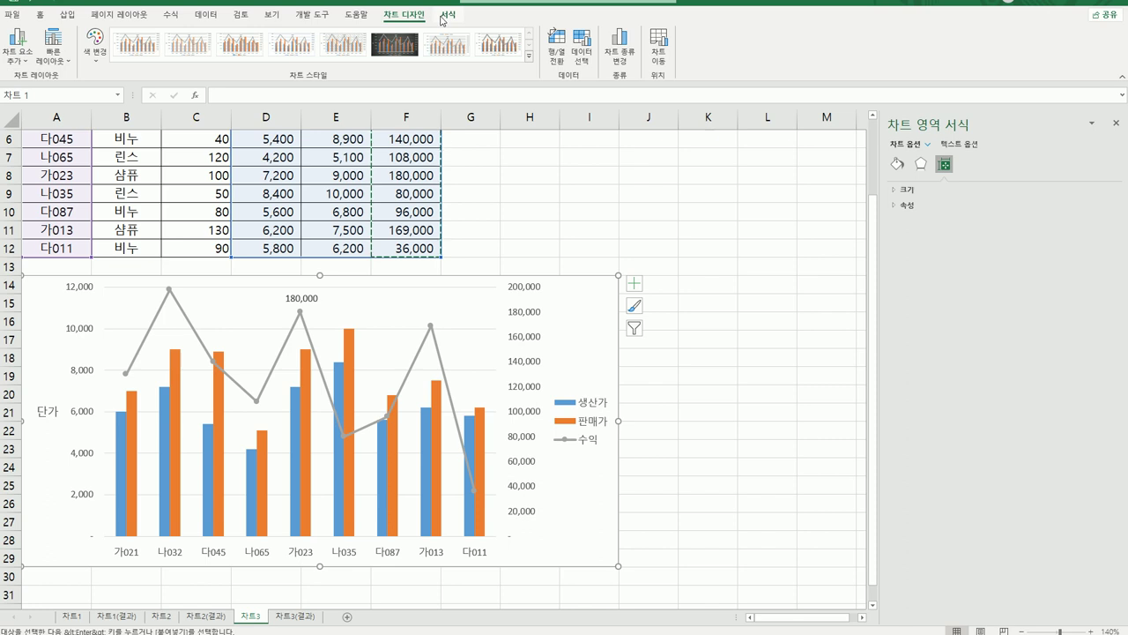
click(443, 16)
click(406, 20)
click(91, 53)
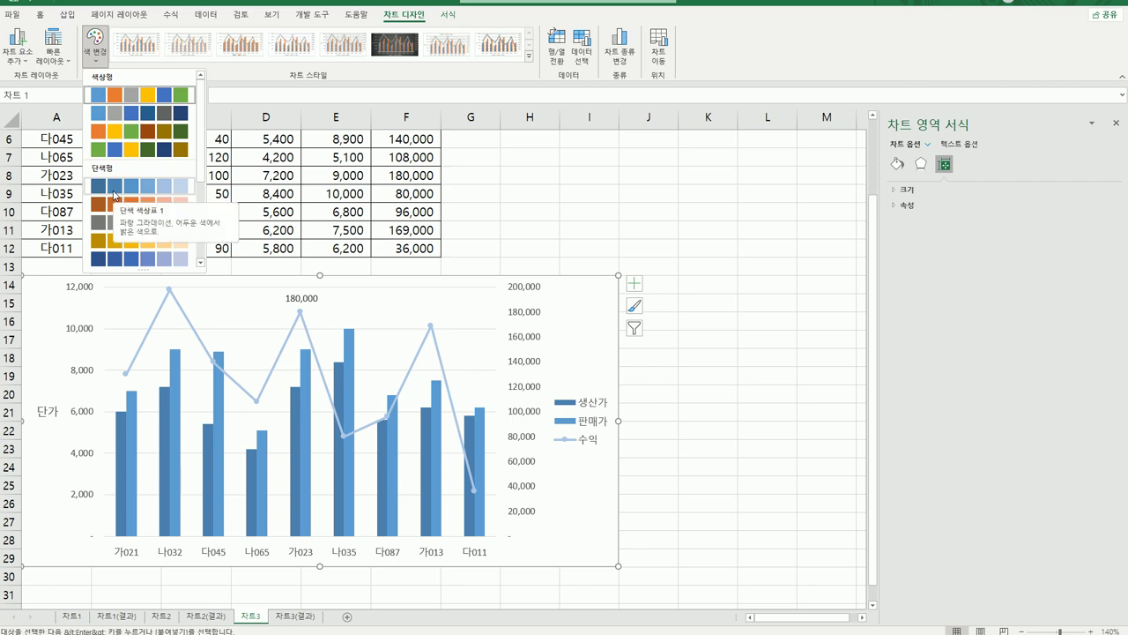
click(121, 262)
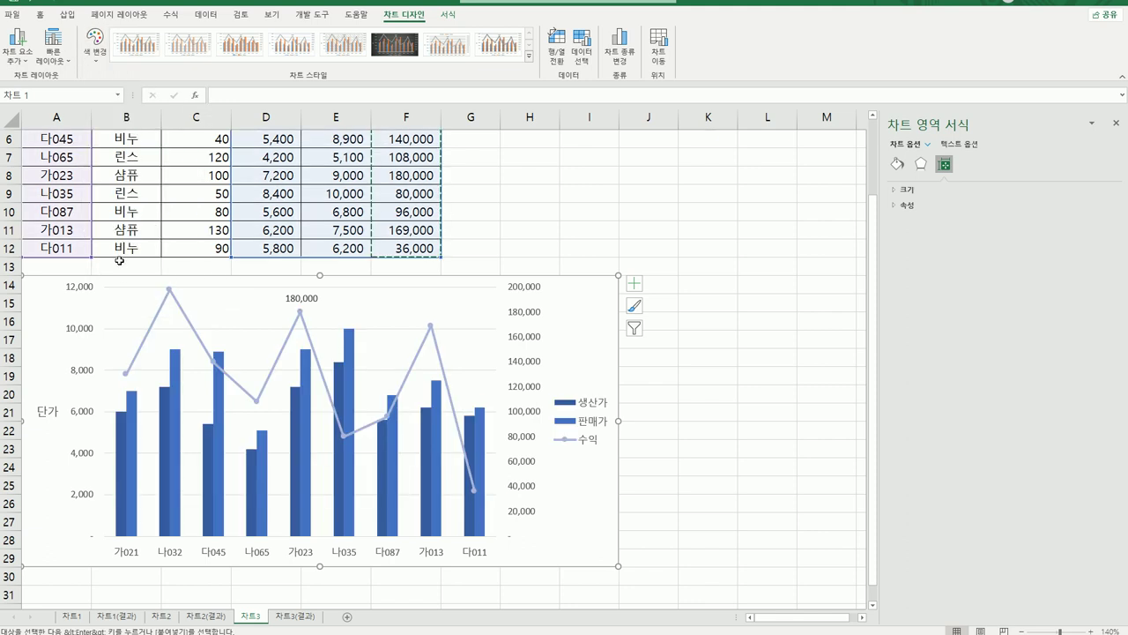
click(704, 554)
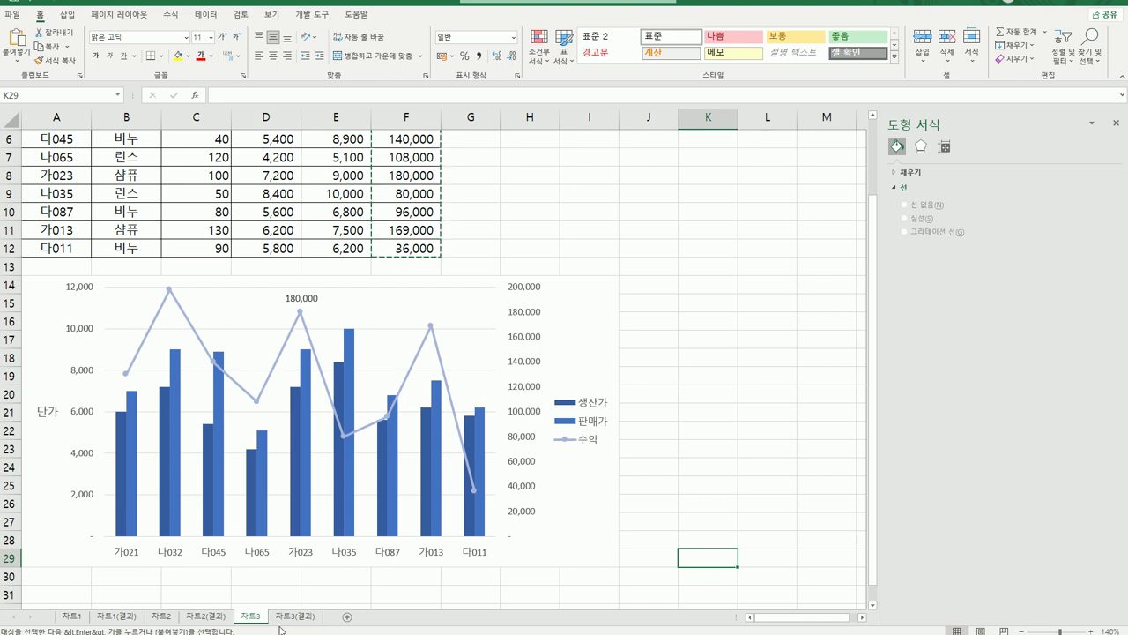
Compare the finished chart on sheet 차트3 with the reference chart on sheet 차트3(결과).
click(295, 620)
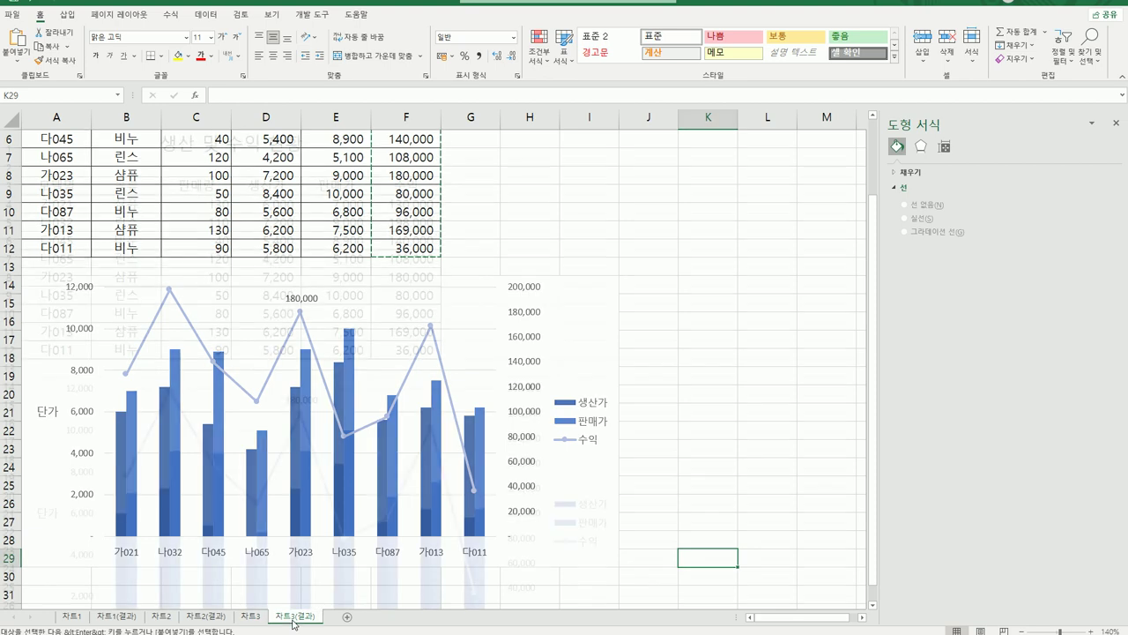
click(250, 616)
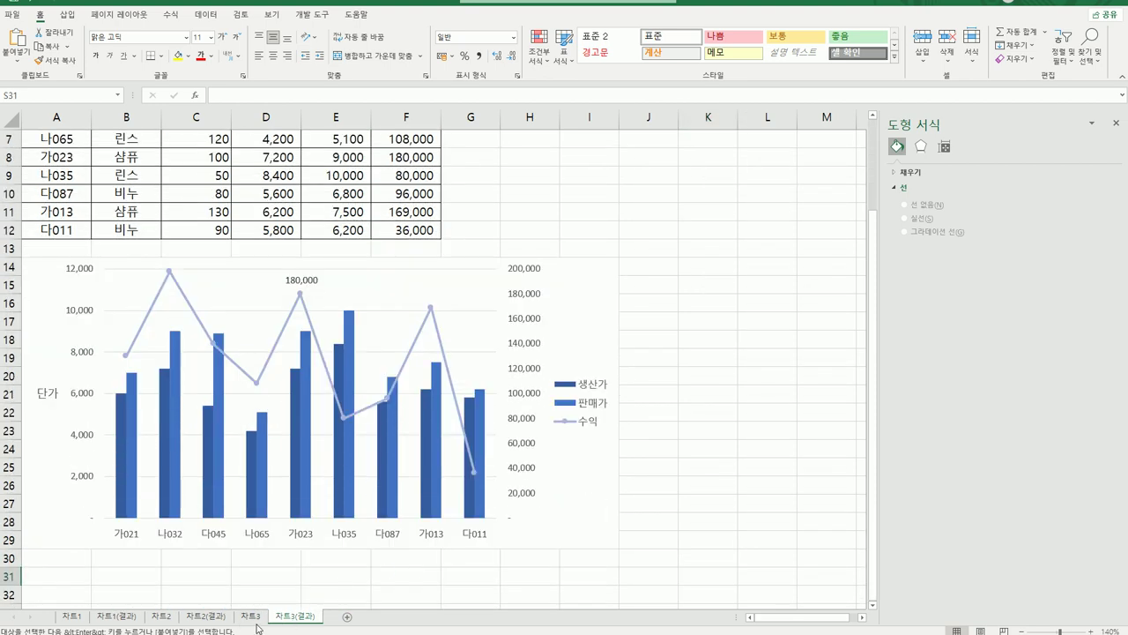
click(295, 617)
click(250, 616)
click(295, 617)
click(721, 523)
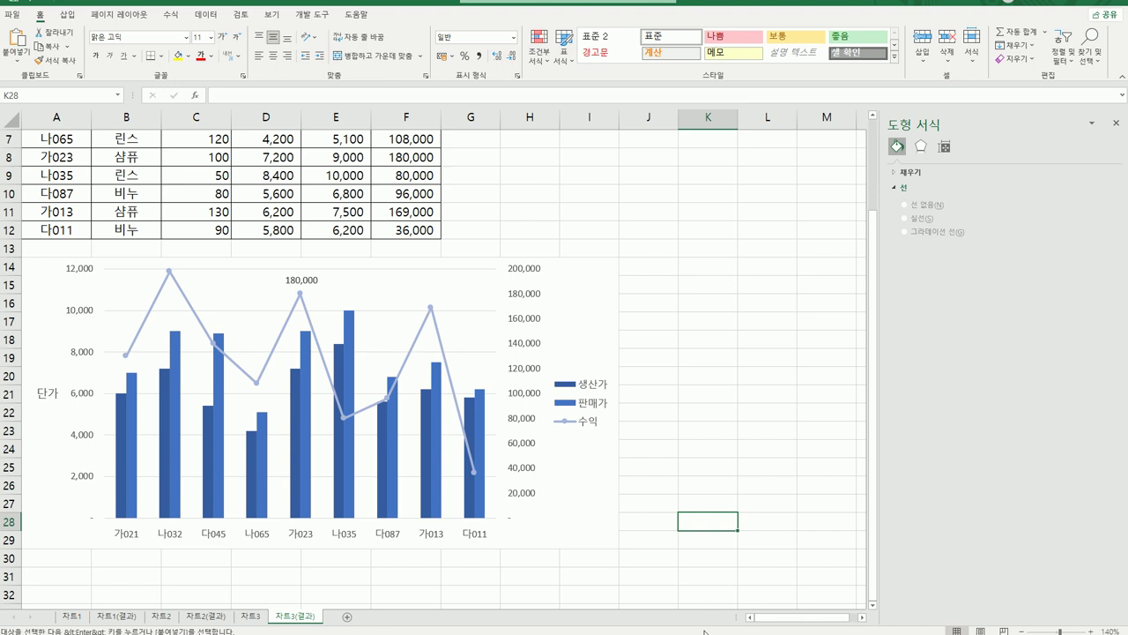